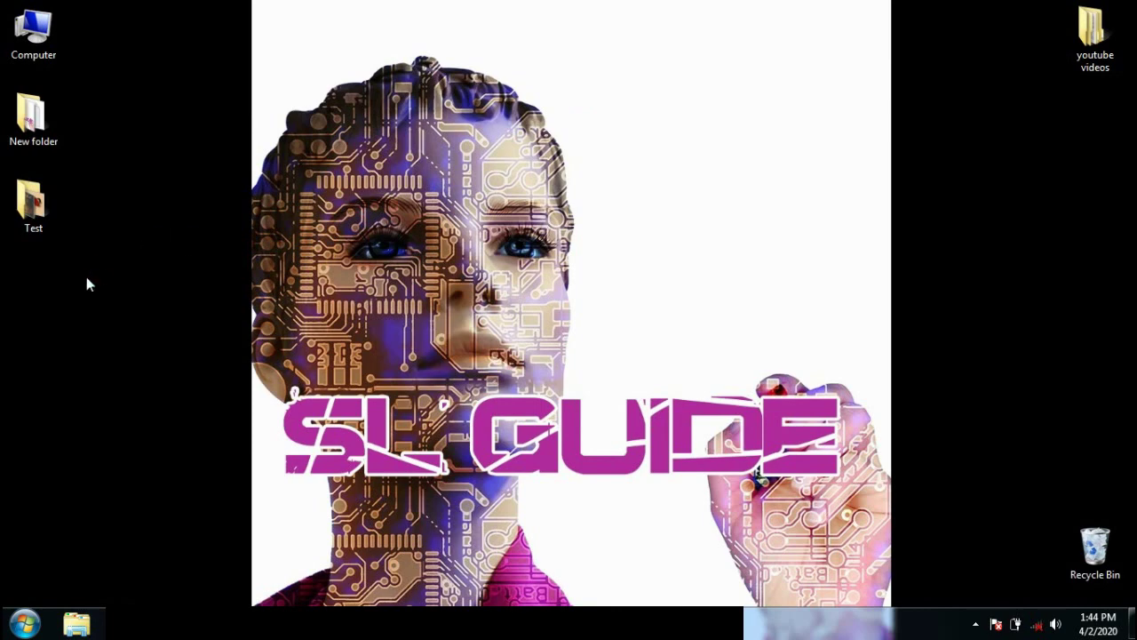
- Open the Test folder on the desktop
double_click(38, 211)
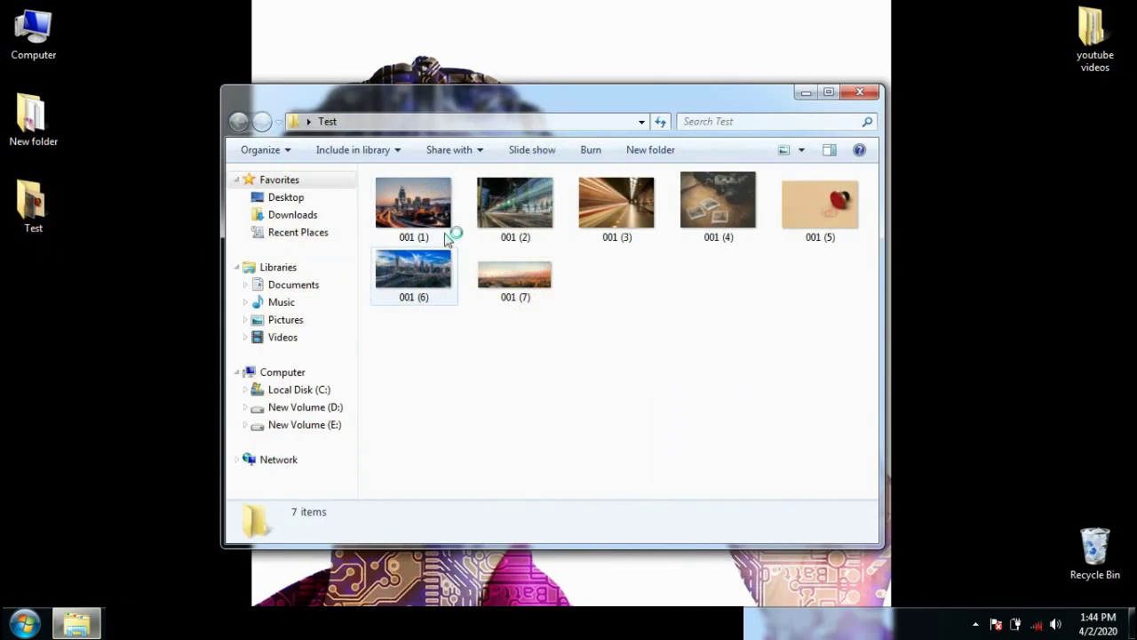
- Preview the Test folder photos from 001 (1) onward in Photo Viewer, then close it
double_click(414, 222)
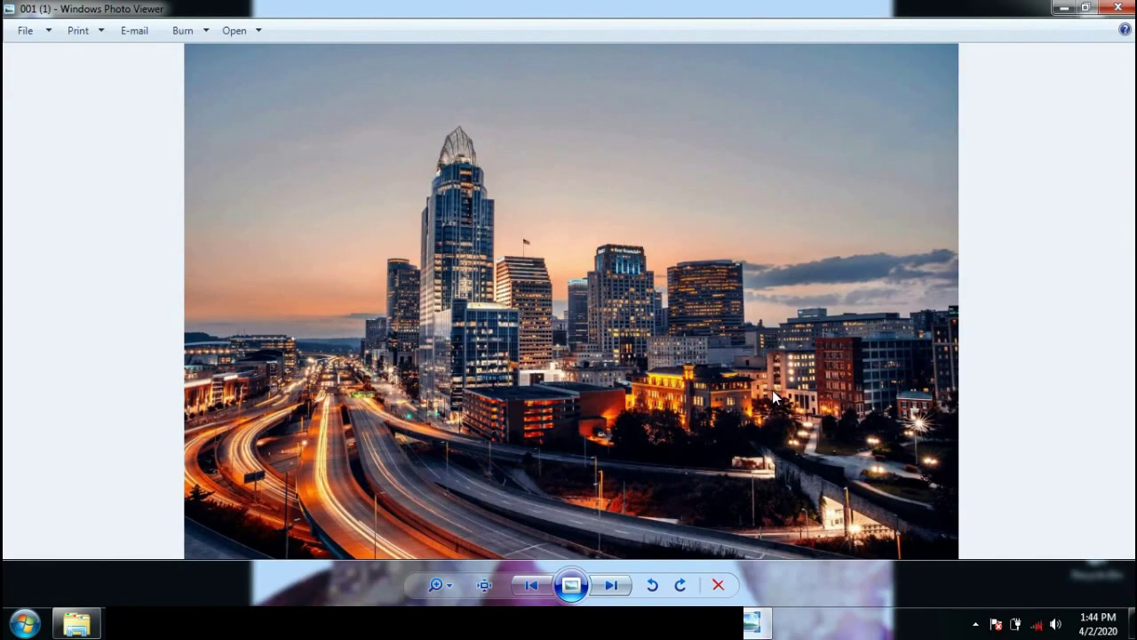
key(Right)
key(Right)
key(Right)
key(Right)
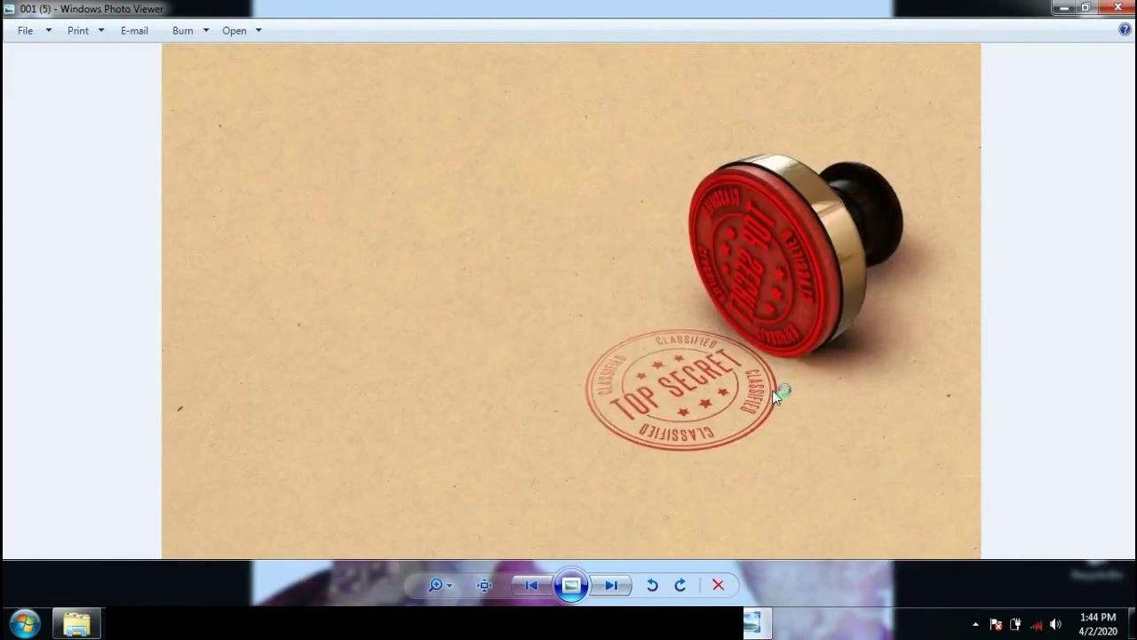
key(Right)
key(Right)
key(Right)
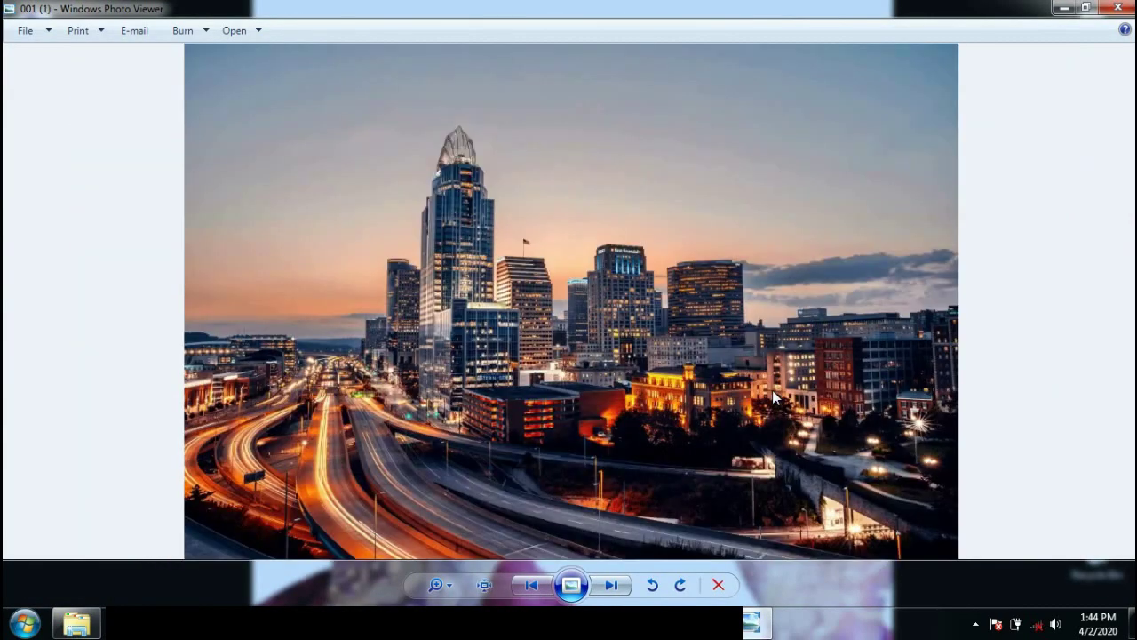
key(Escape)
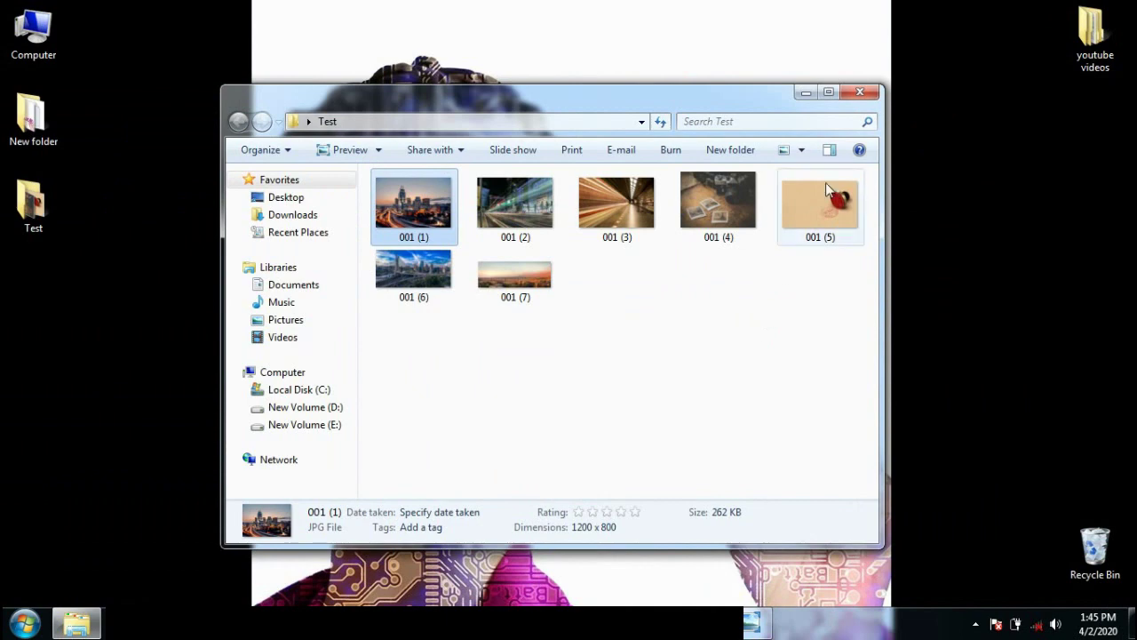
- Close the Test folder Explorer window
click(859, 92)
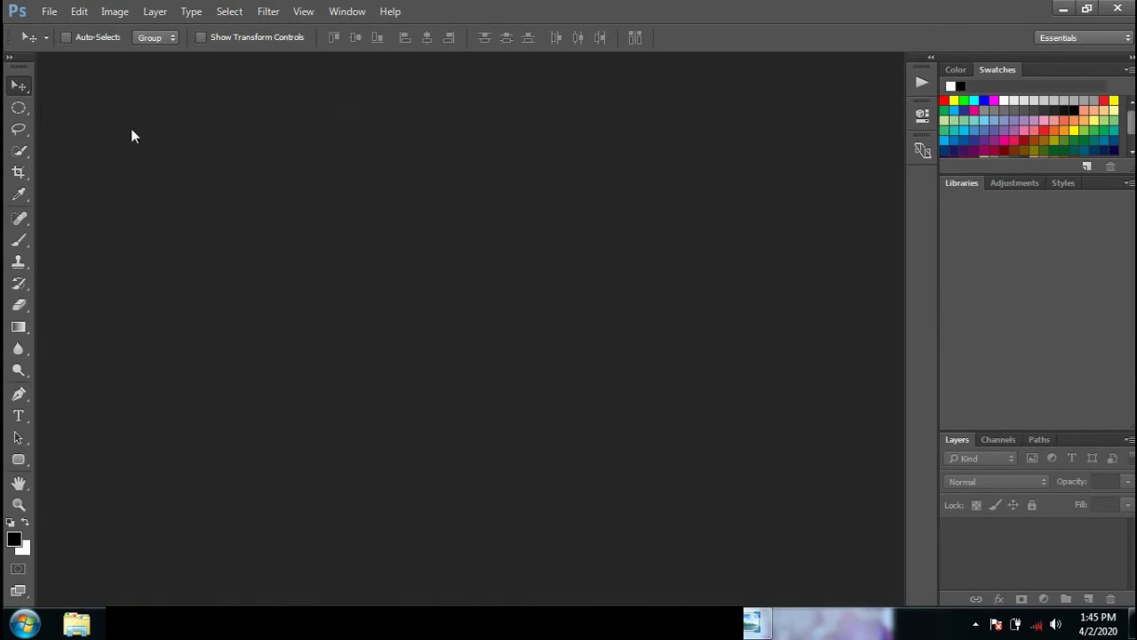
- Create a transparent 1200×400 px, 300 ppi document named SL GUIDE
click(51, 15)
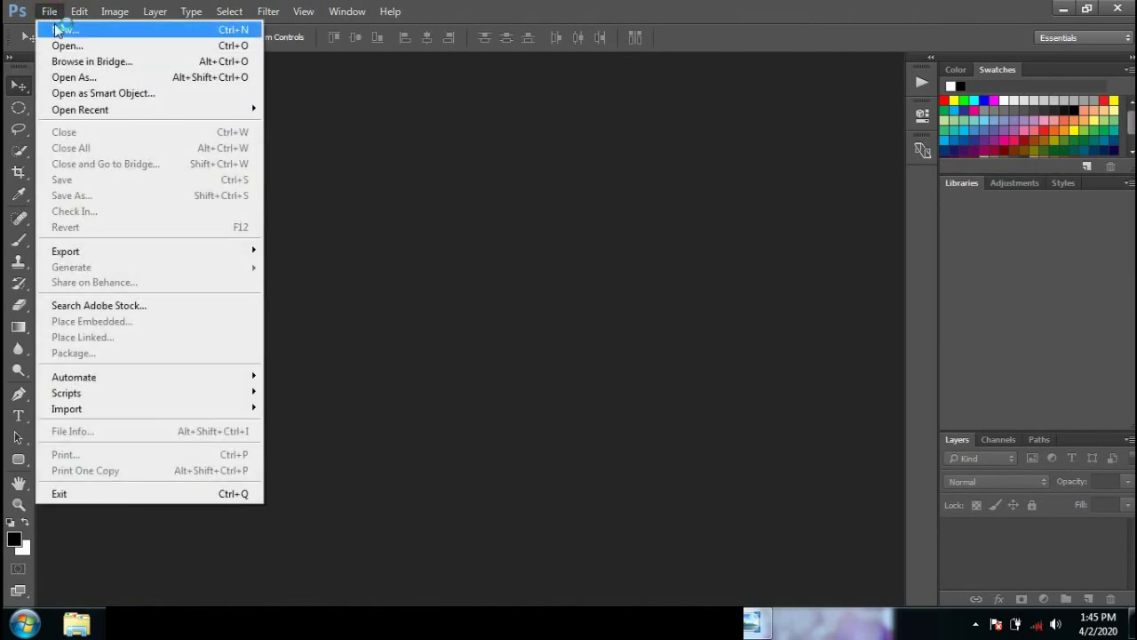
click(57, 33)
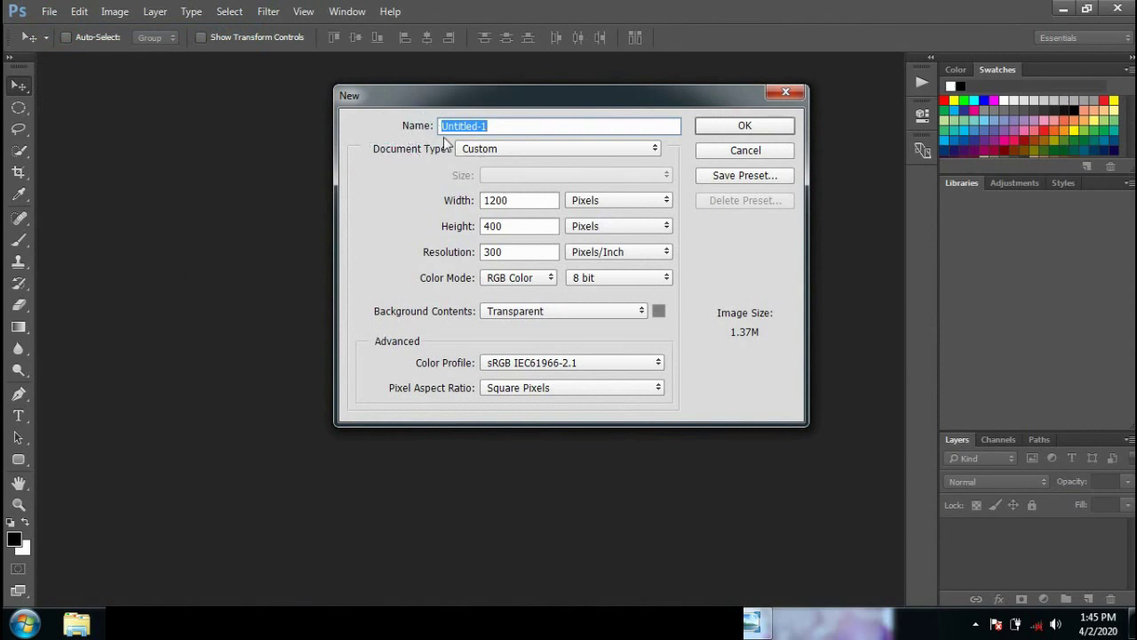
text(SL GUI)
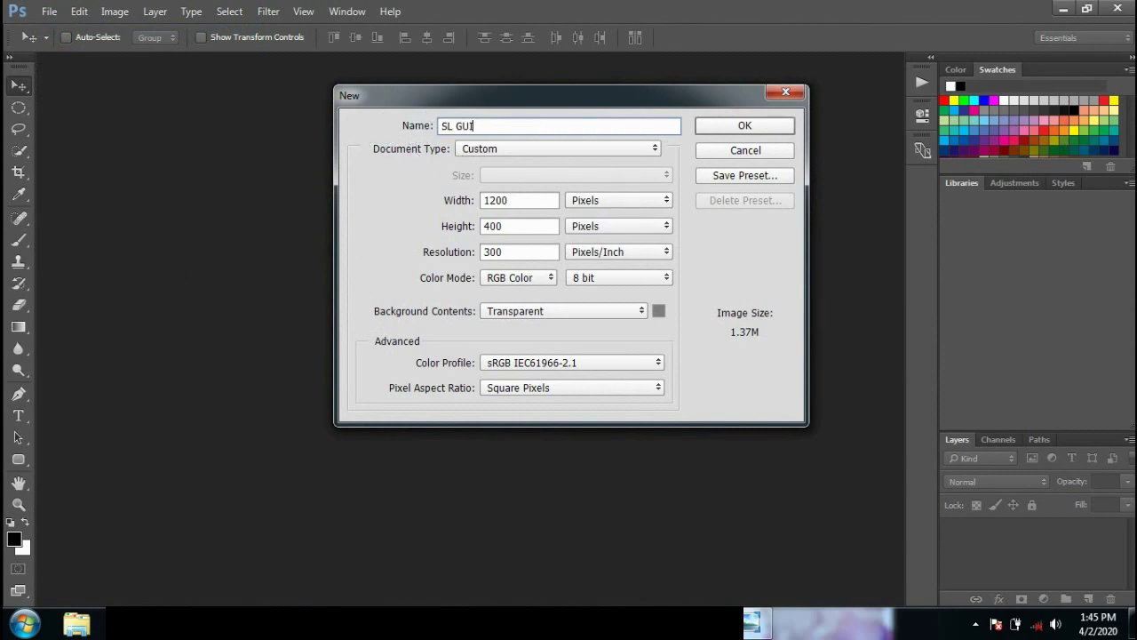
text(DE)
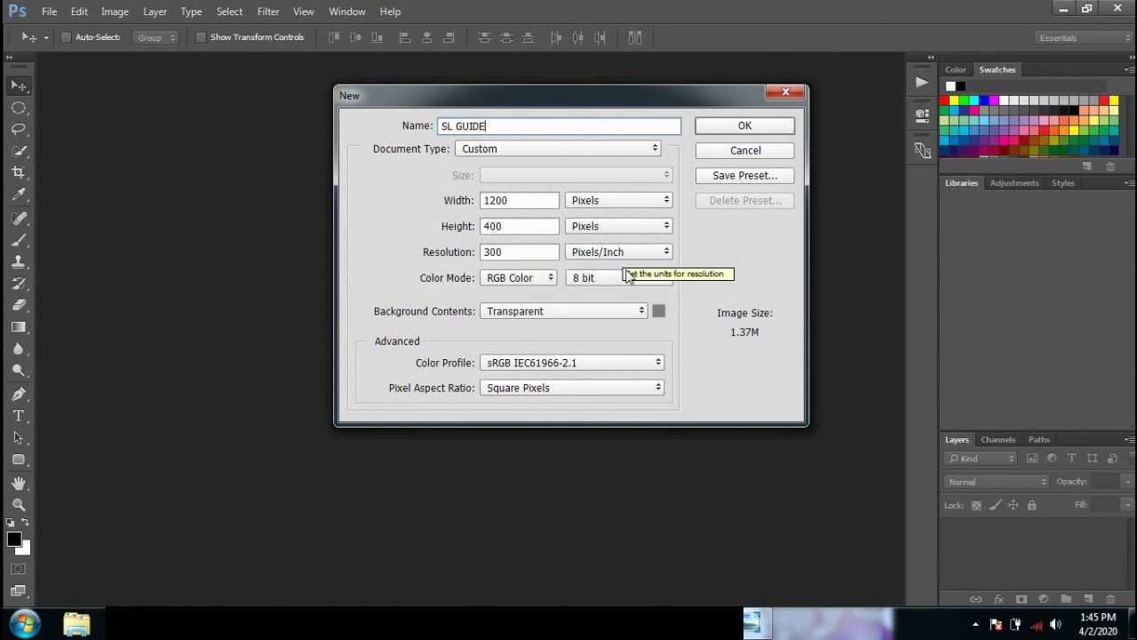
click(622, 312)
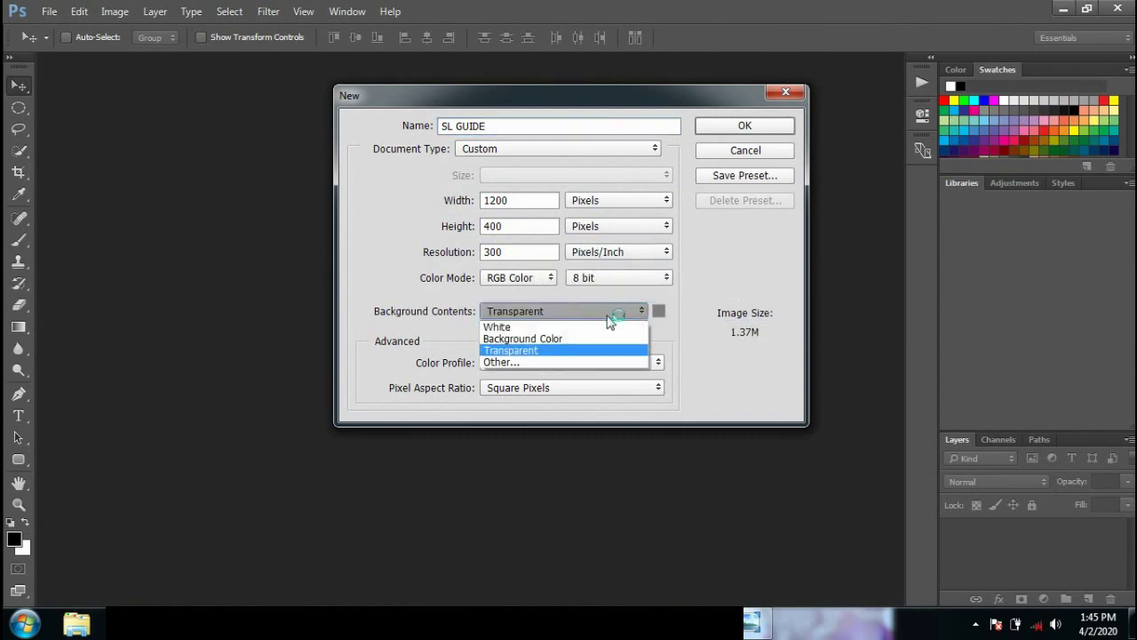
click(573, 351)
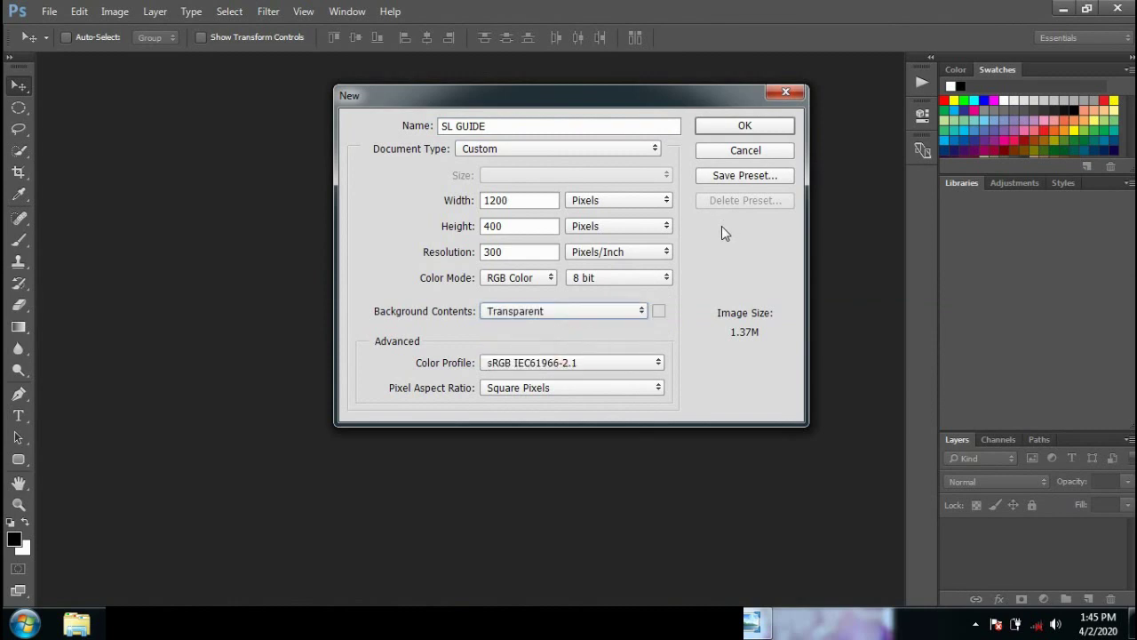
click(747, 127)
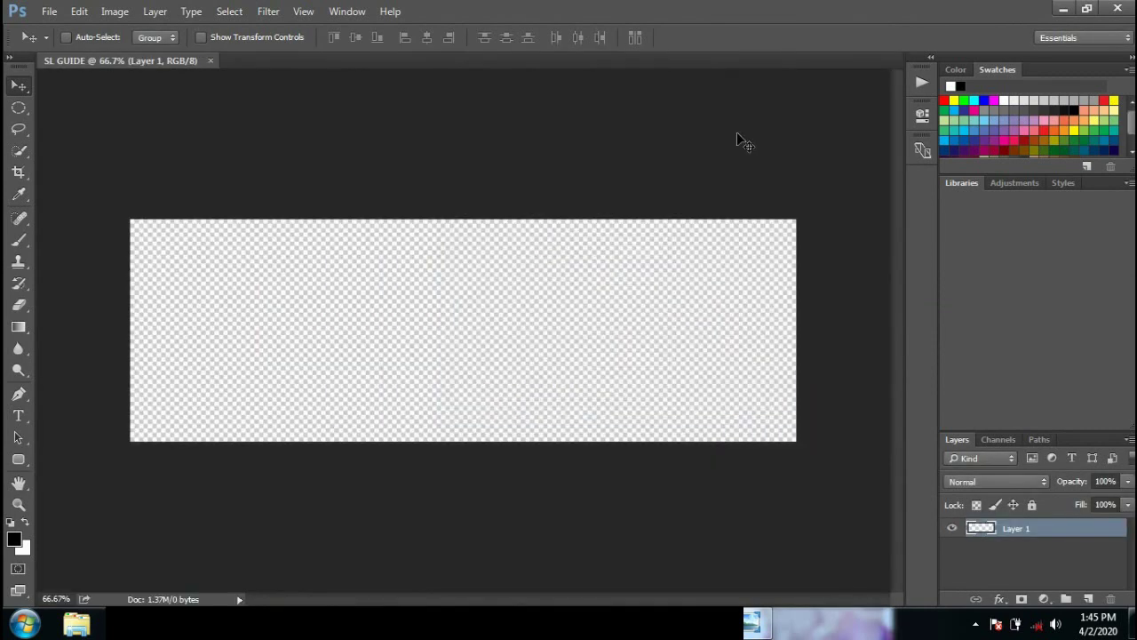
- Type red 'SL GUIDE' in 48 pt TSalvacion Regular and move it lower on the canvas
click(19, 416)
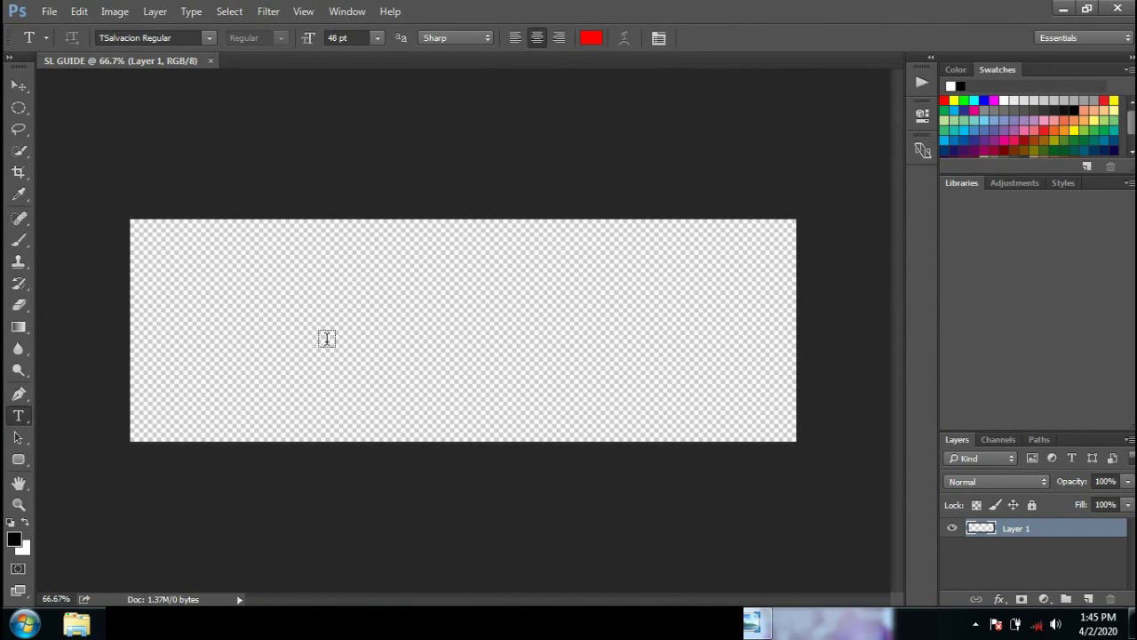
click(452, 330)
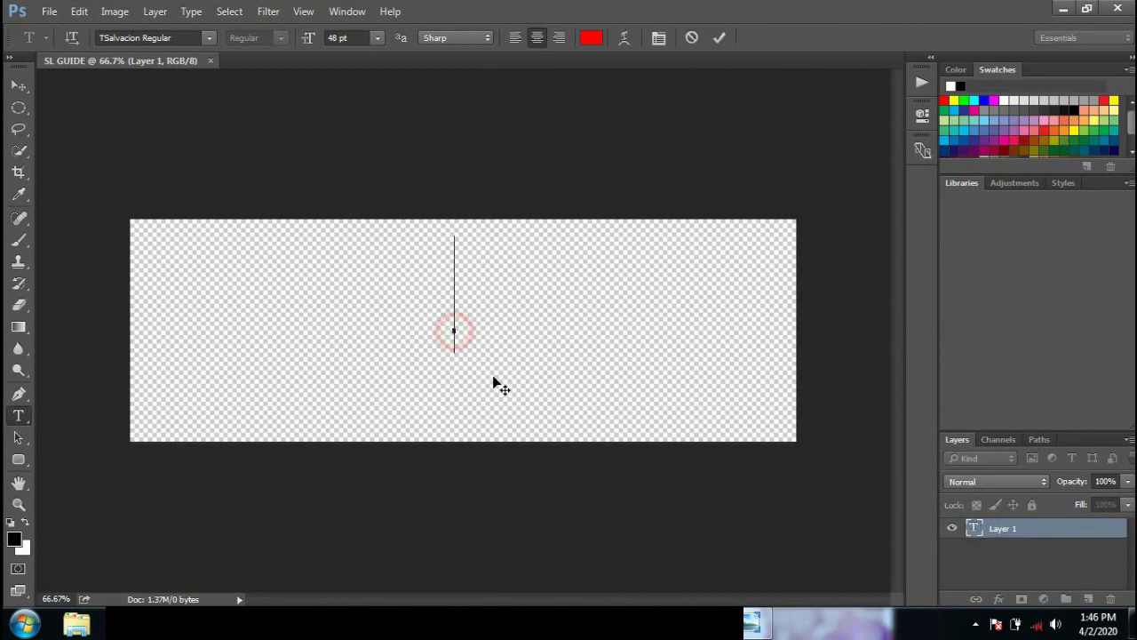
text(SL )
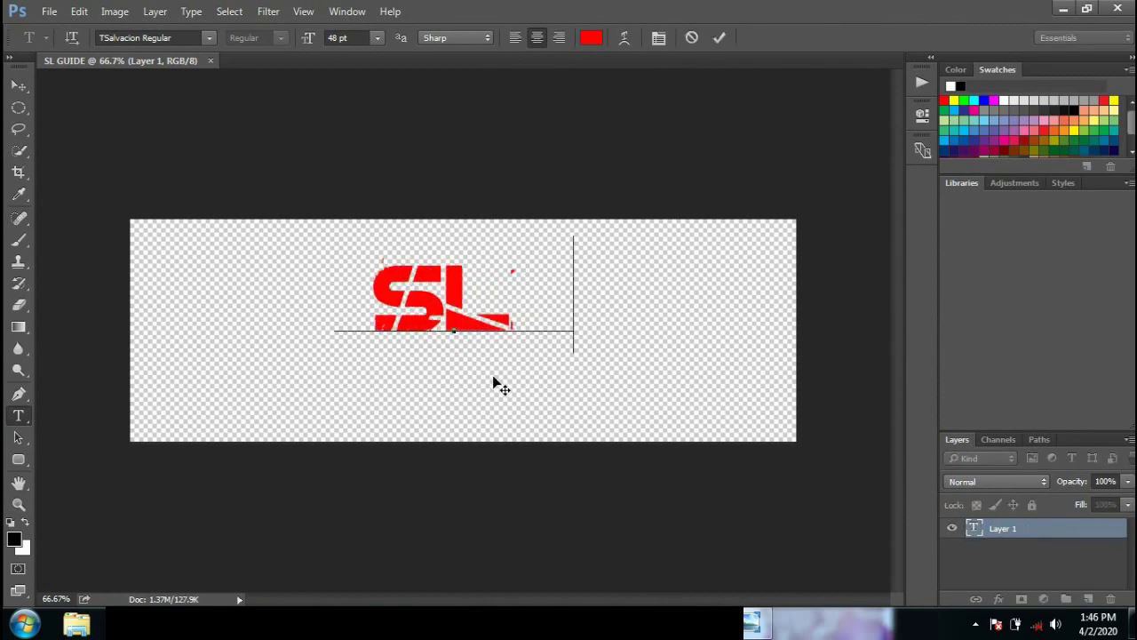
text(GUIDE)
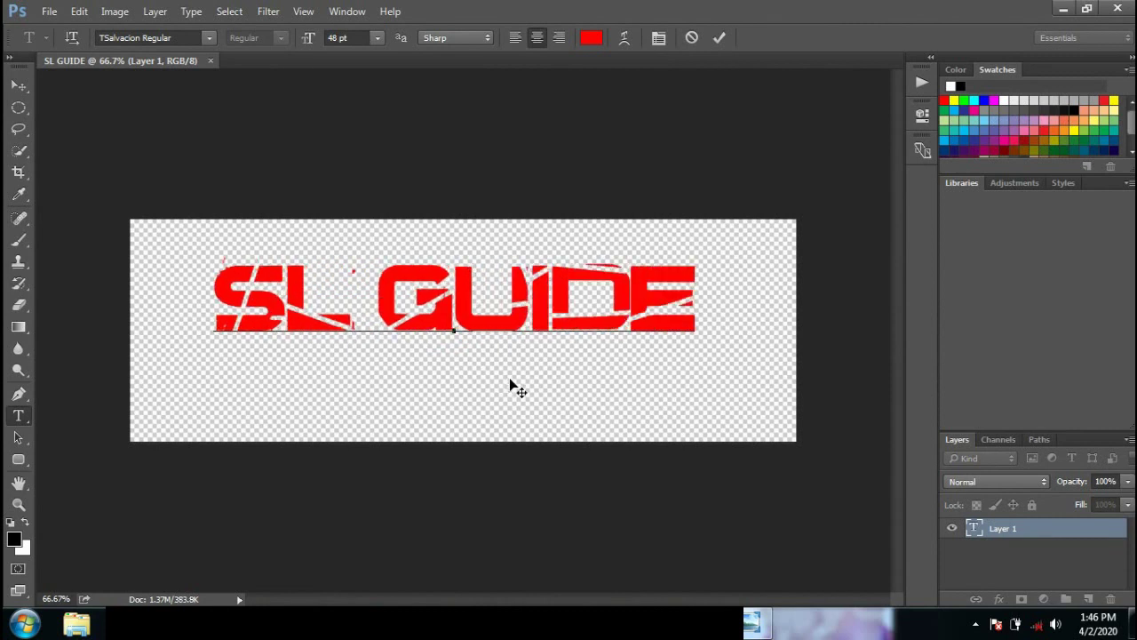
drag(512, 384, 510, 412)
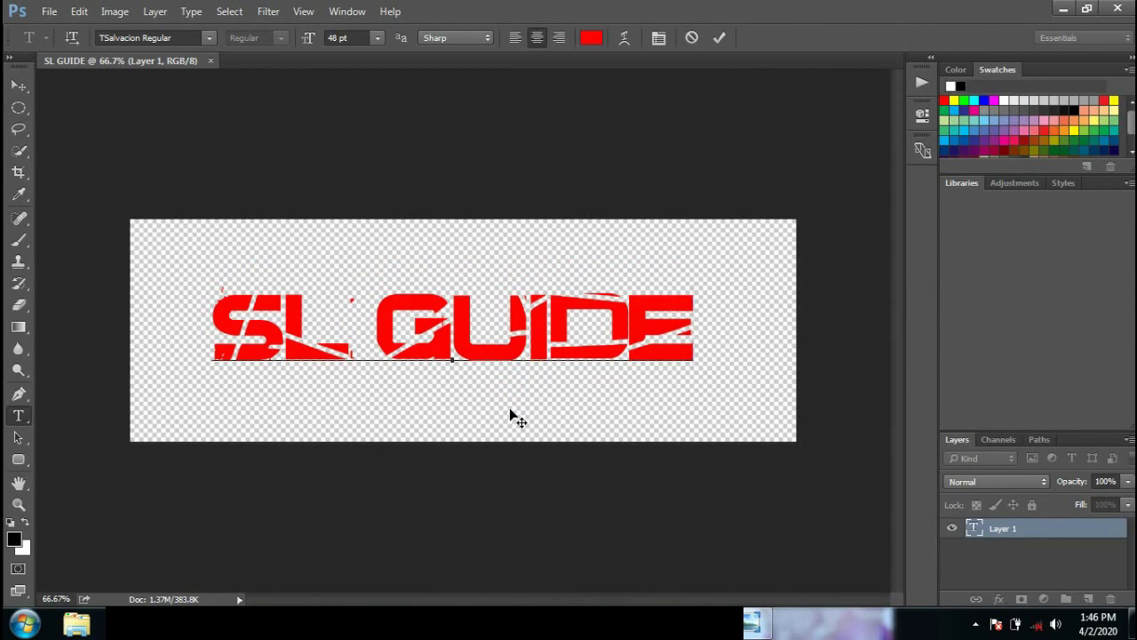
click(49, 13)
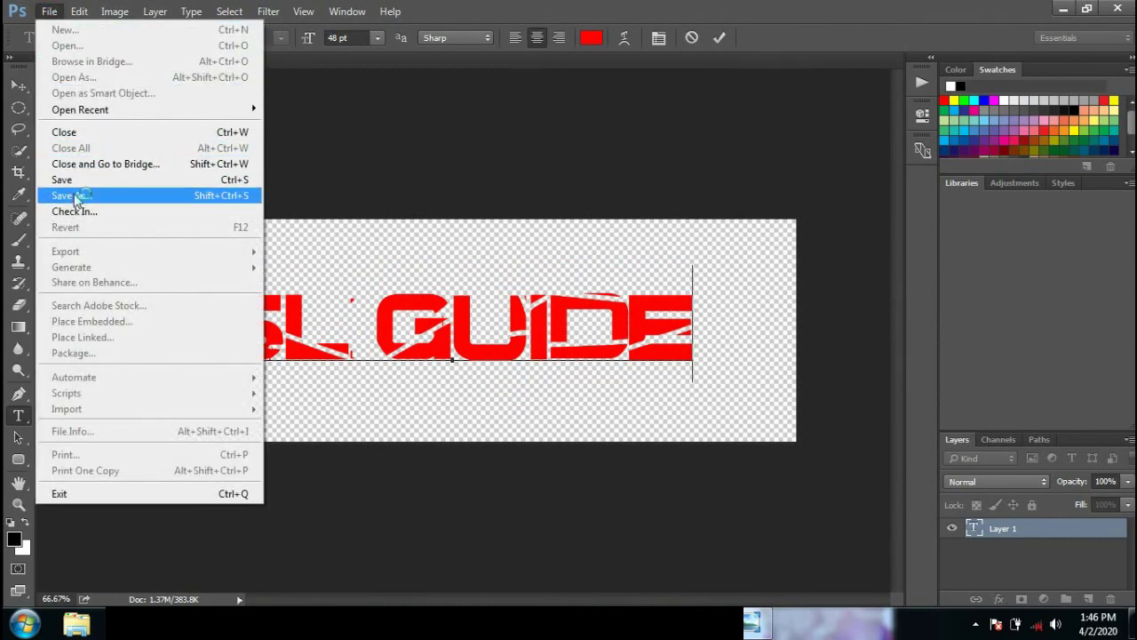
- Save the watermark as SL GUIDE.psd with Maximize Compatibility kept on
click(77, 195)
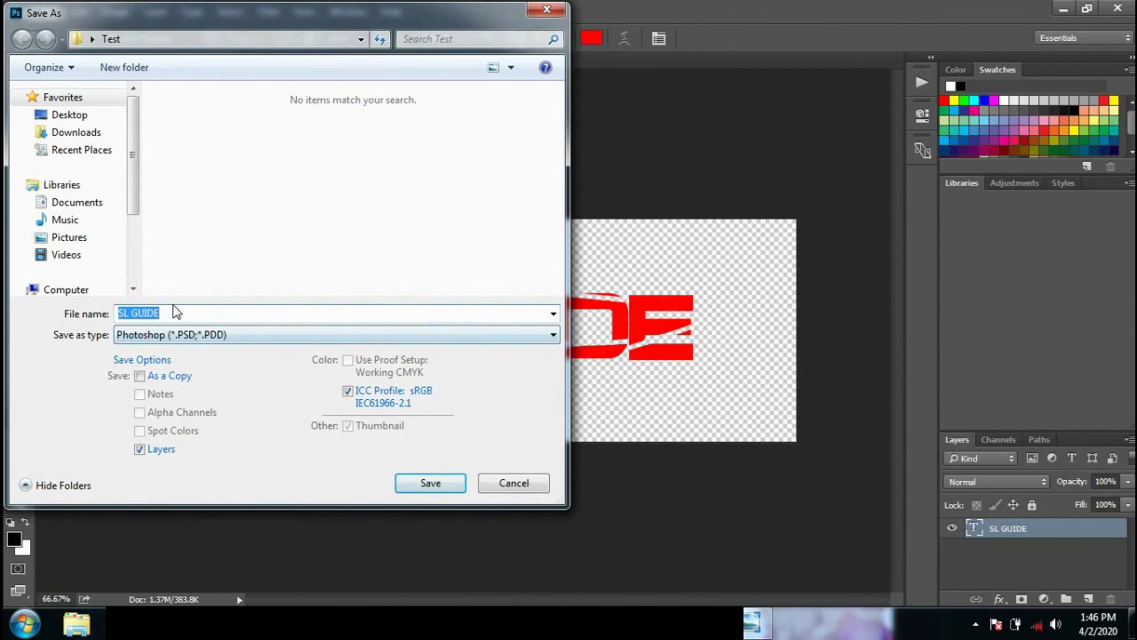
click(182, 347)
click(416, 486)
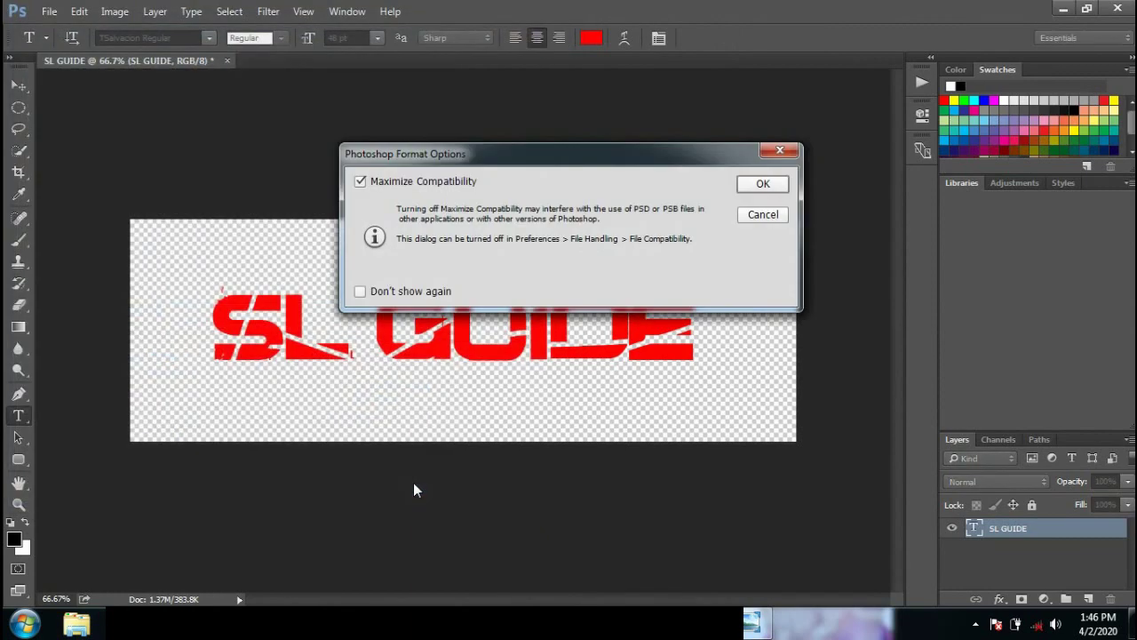
click(754, 185)
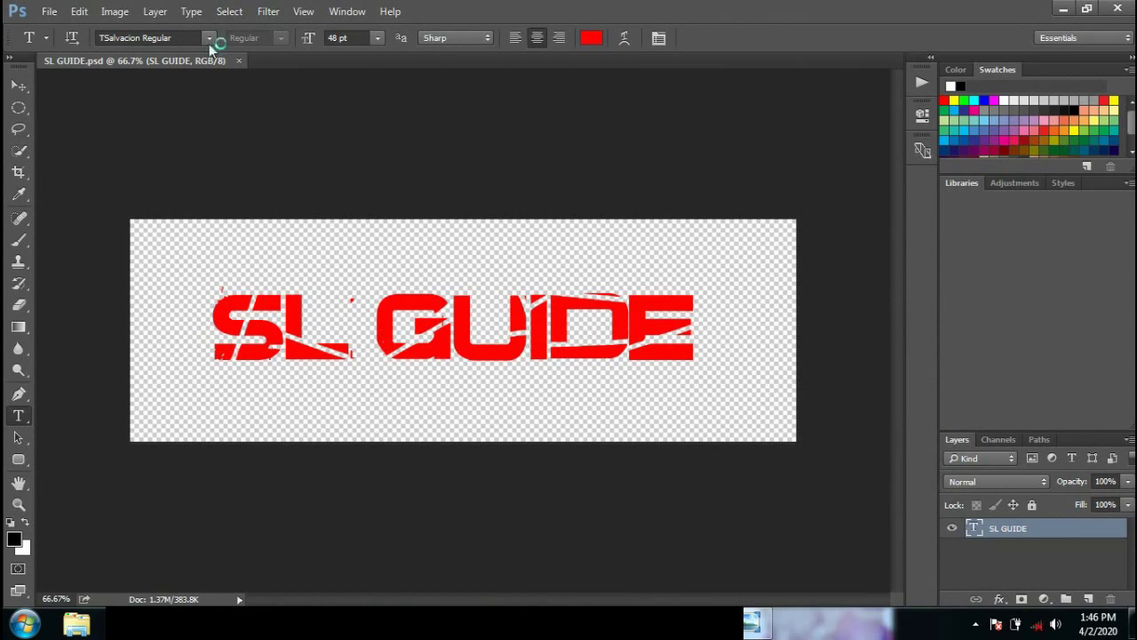
- Open the 001 (1) city photo from the Test folder
click(45, 15)
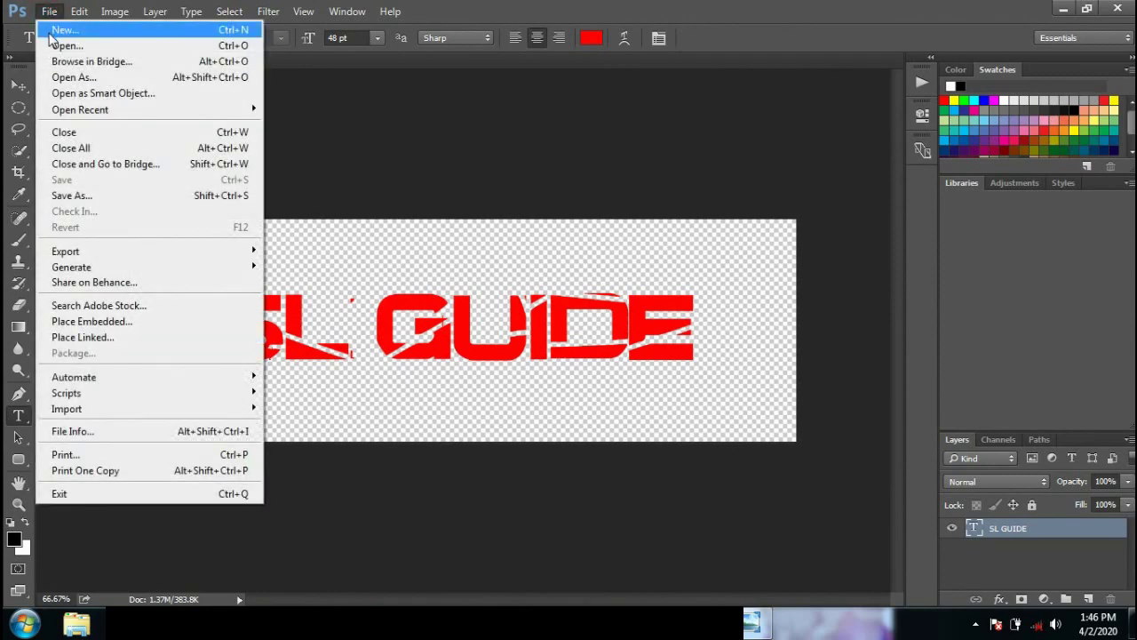
click(55, 46)
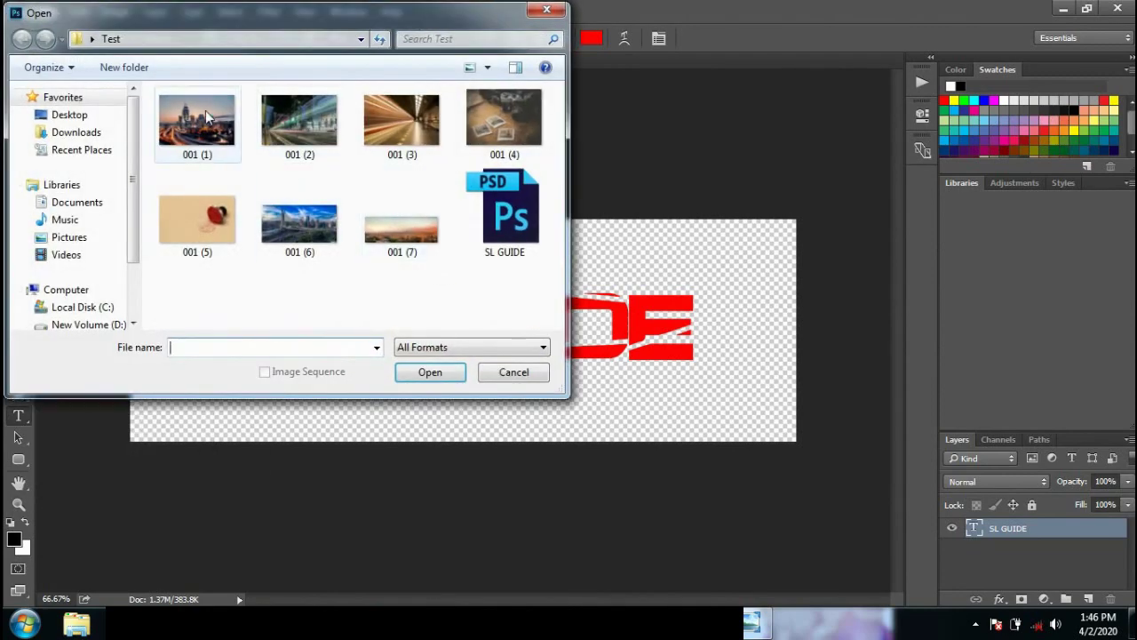
click(206, 110)
double_click(205, 110)
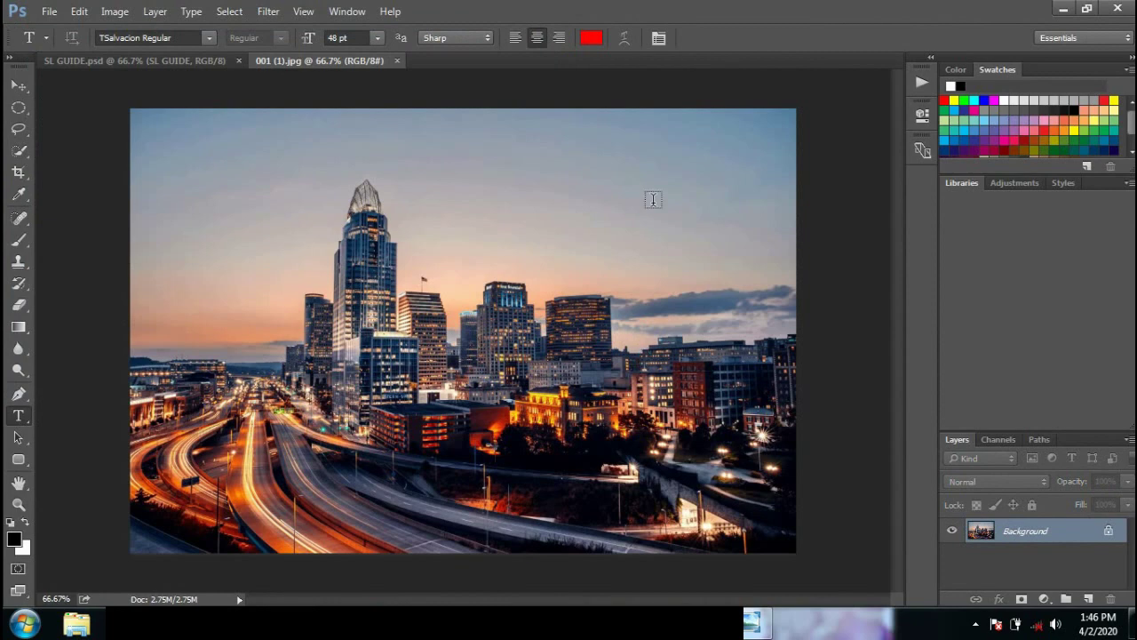
- Unlock the photo's Background into Layer 0, leaving layer style unchanged
click(1109, 538)
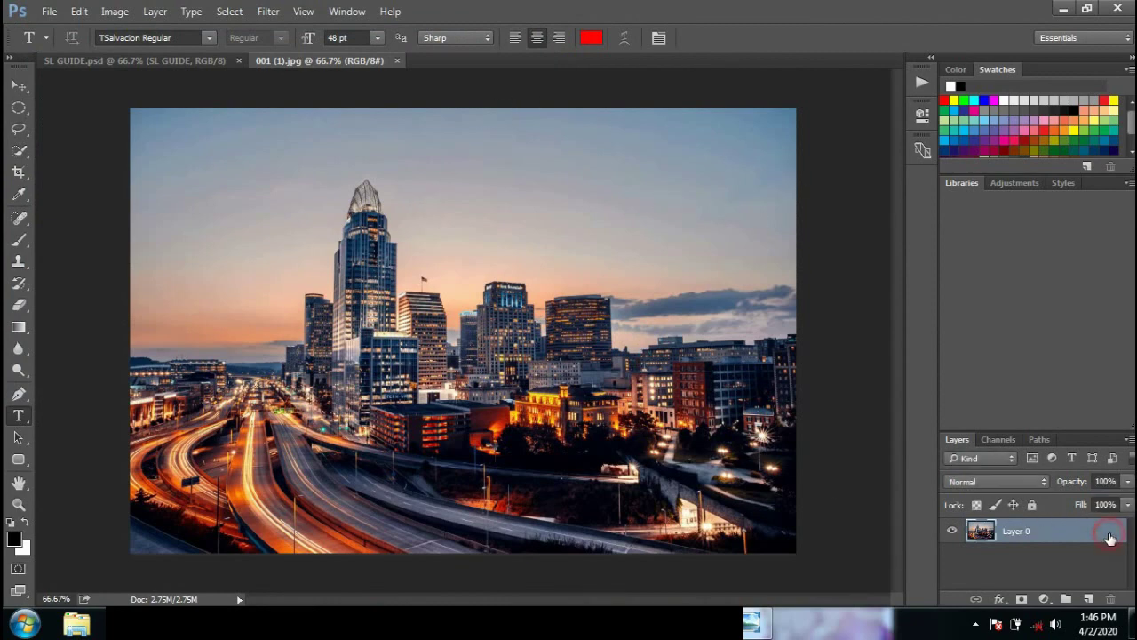
double_click(1066, 532)
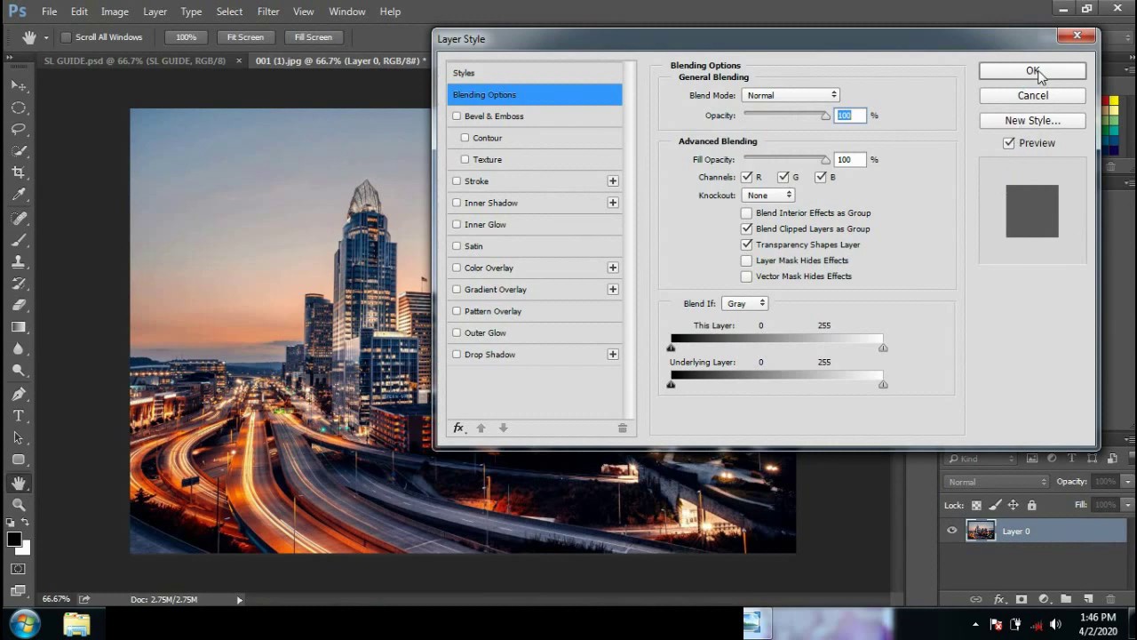
click(1027, 76)
key(t)
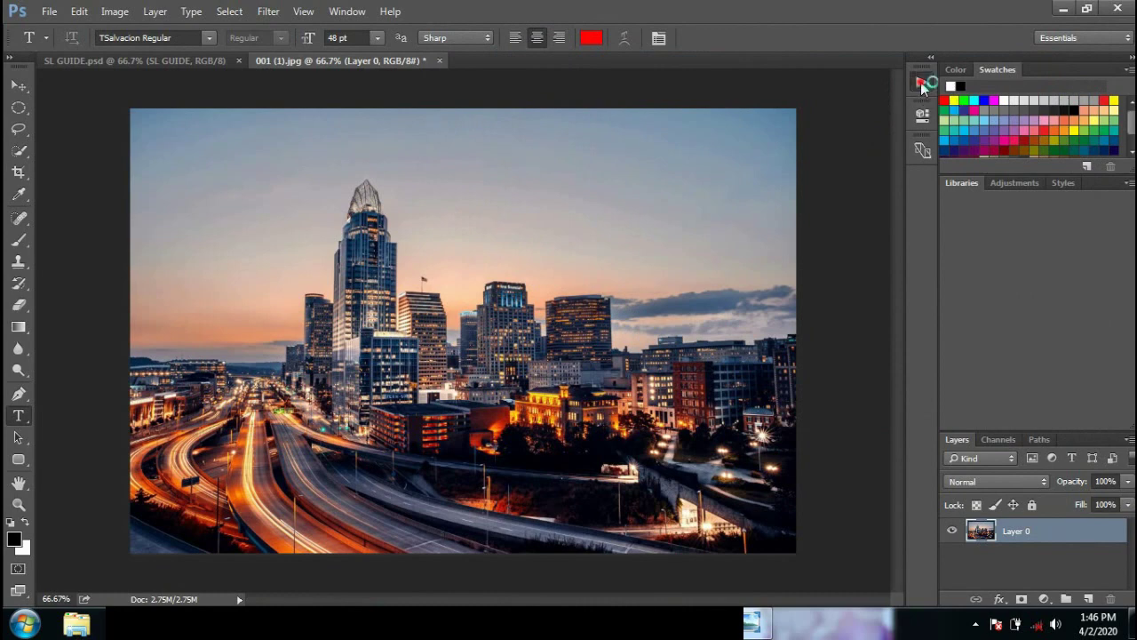
- Create an action named SL GUIDE in Default Actions and start recording
click(921, 81)
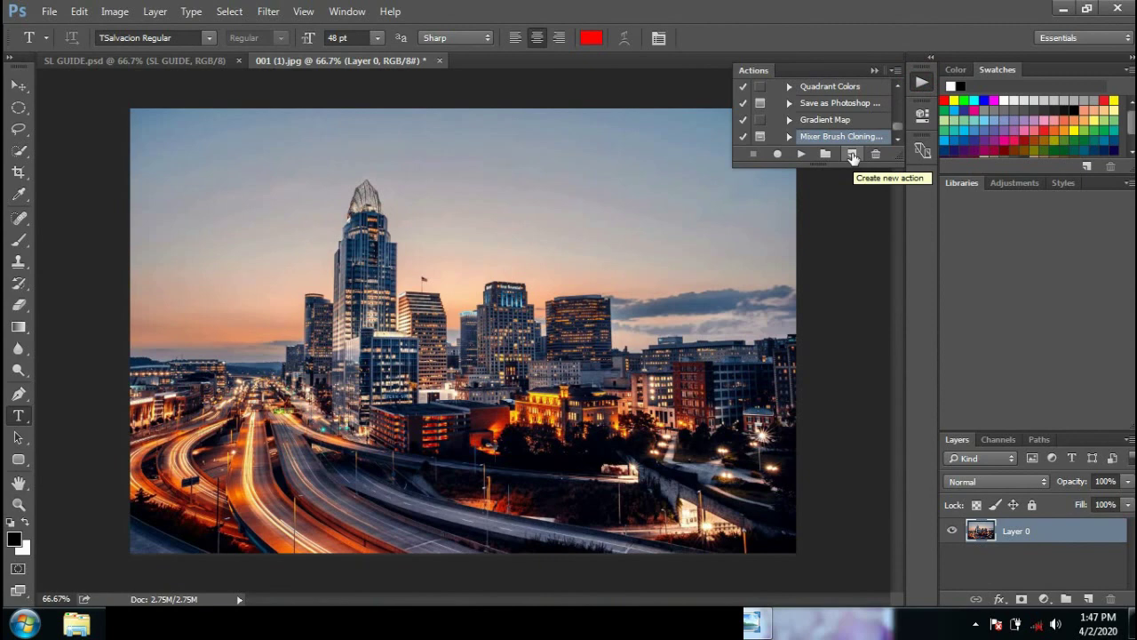
click(852, 155)
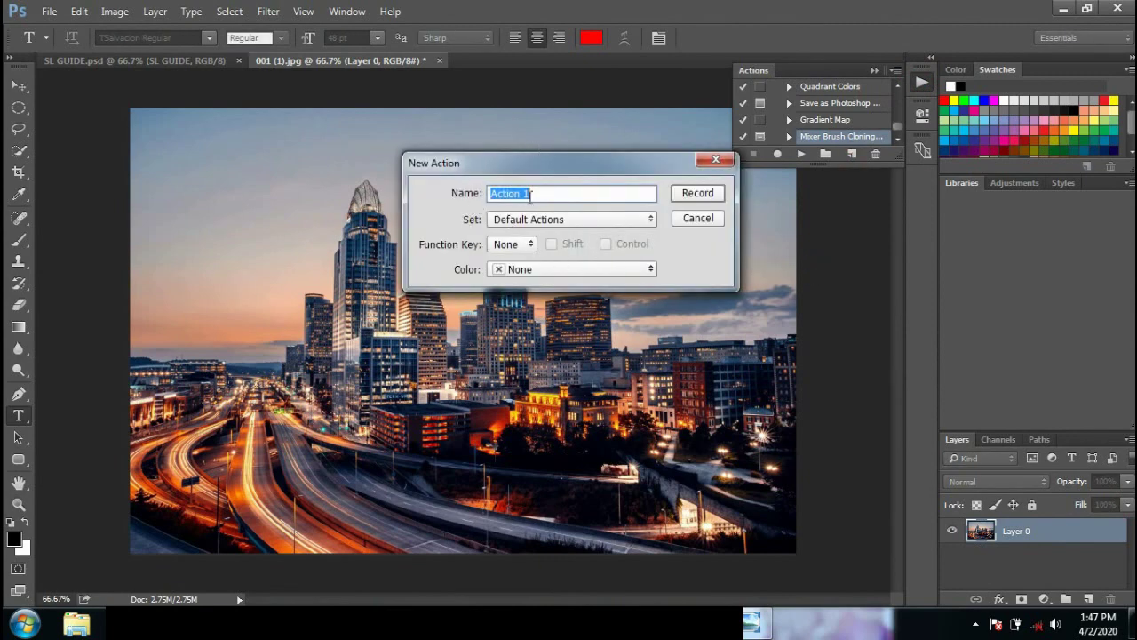
text(SL)
text(IDE)
click(698, 193)
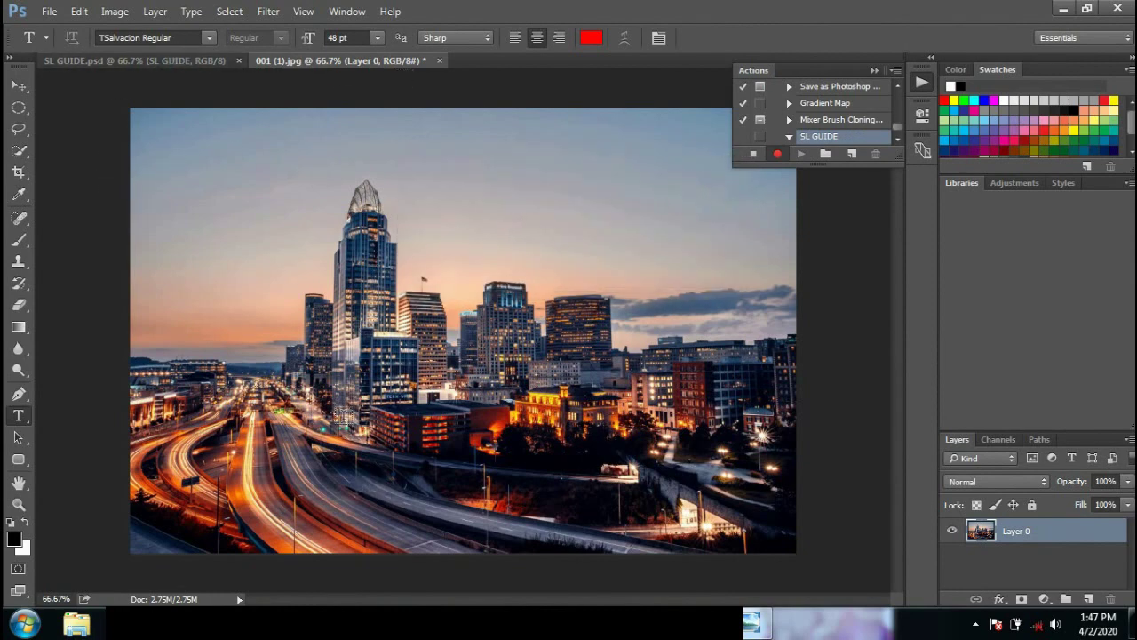
- Place SL GUIDE.psd as an embedded graphic on the city photo
click(46, 18)
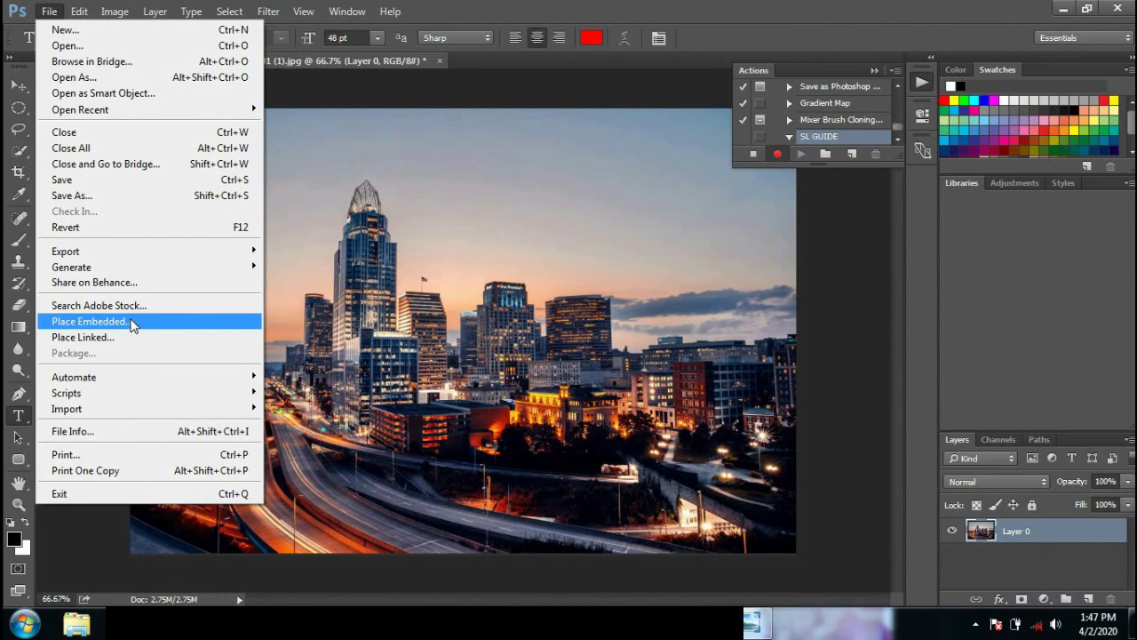
click(133, 326)
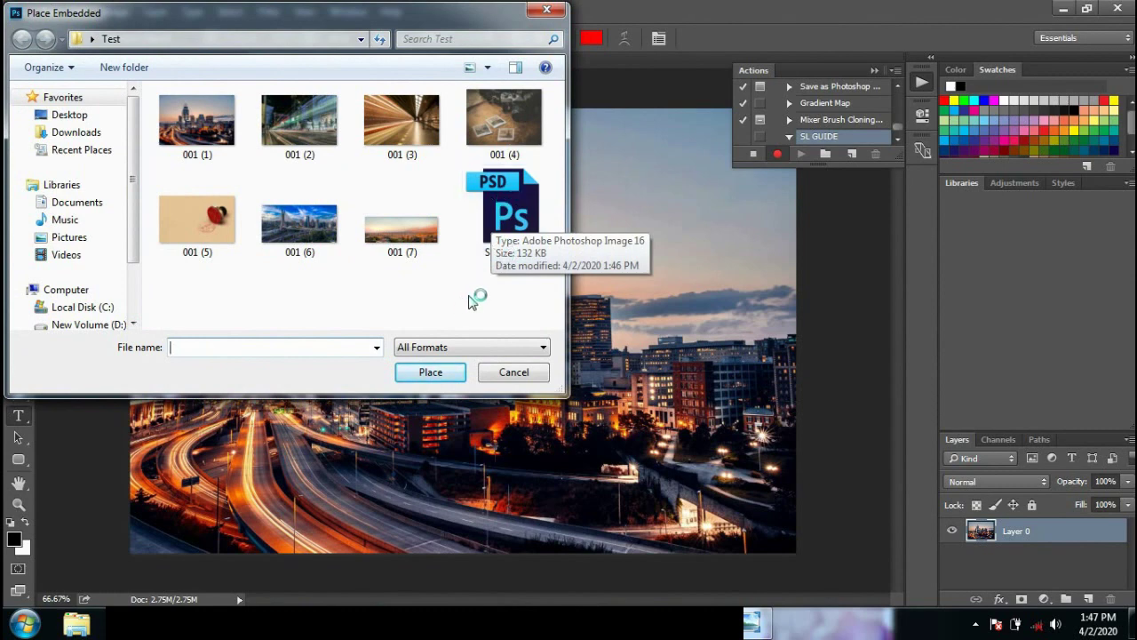
double_click(493, 204)
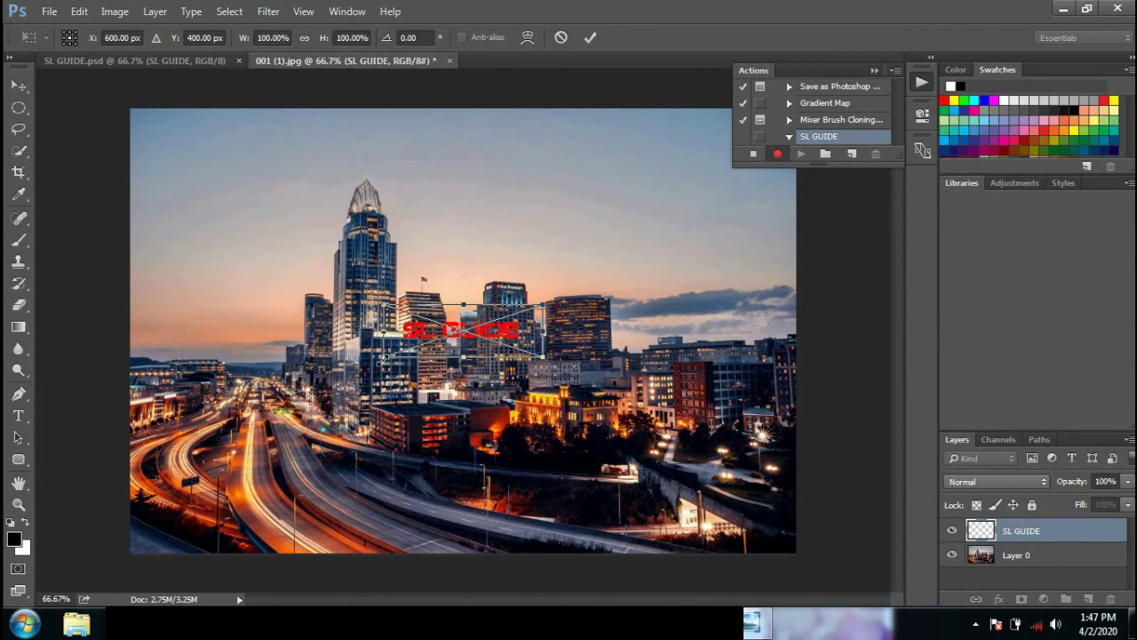
- Enlarge the watermark, move it up over the skyline, and commit the placement
drag(382, 359, 267, 426)
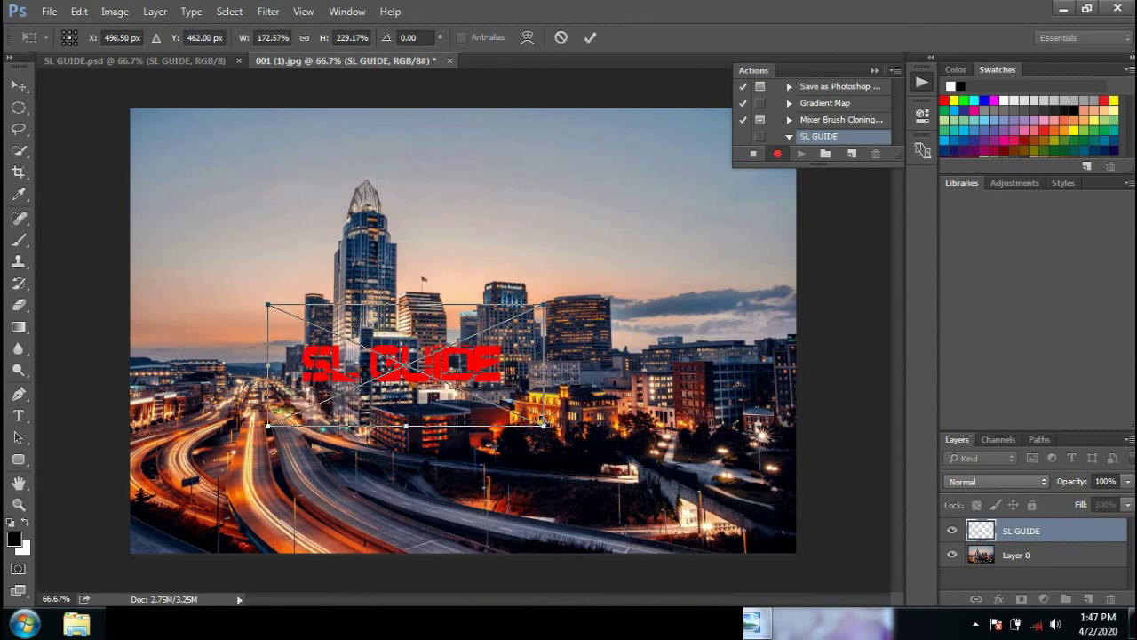
drag(543, 426, 713, 444)
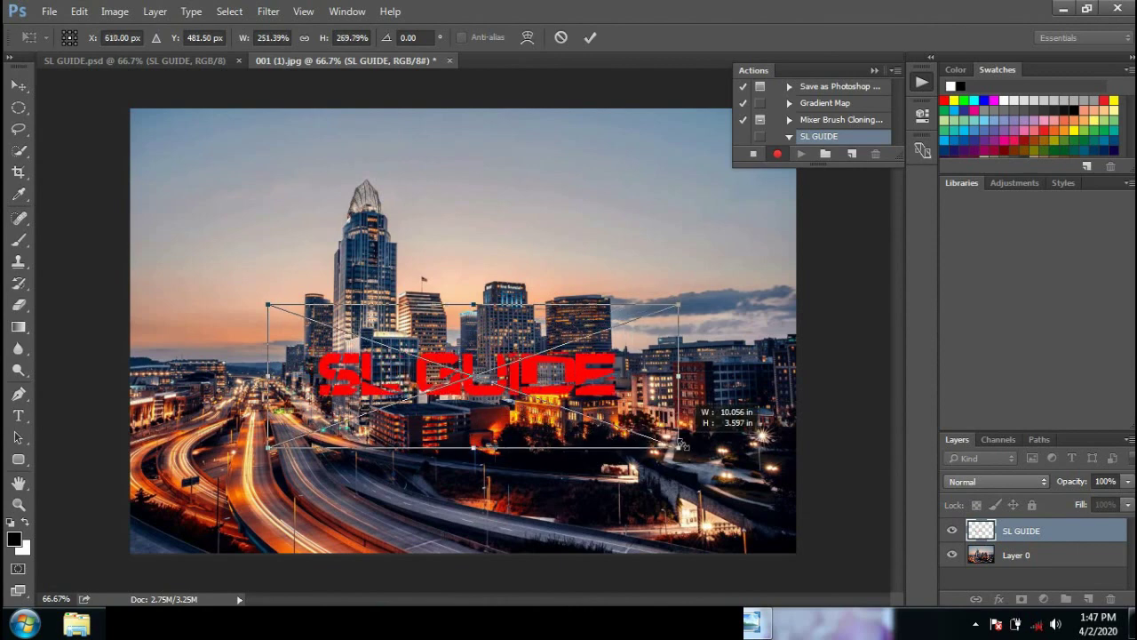
drag(497, 417, 505, 293)
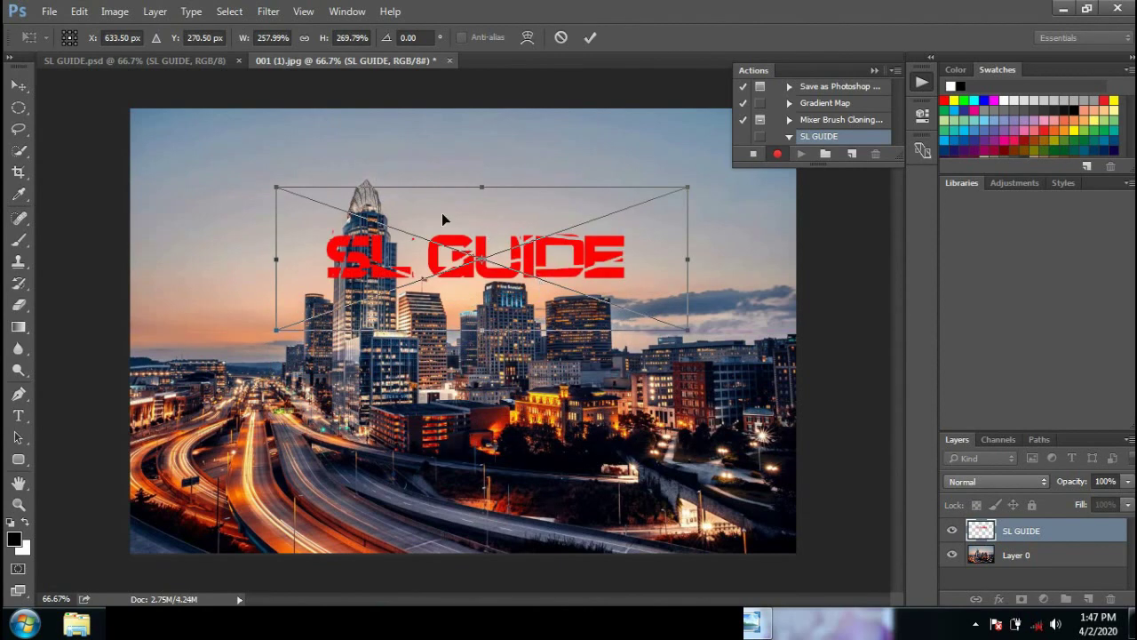
key(Return)
key(t)
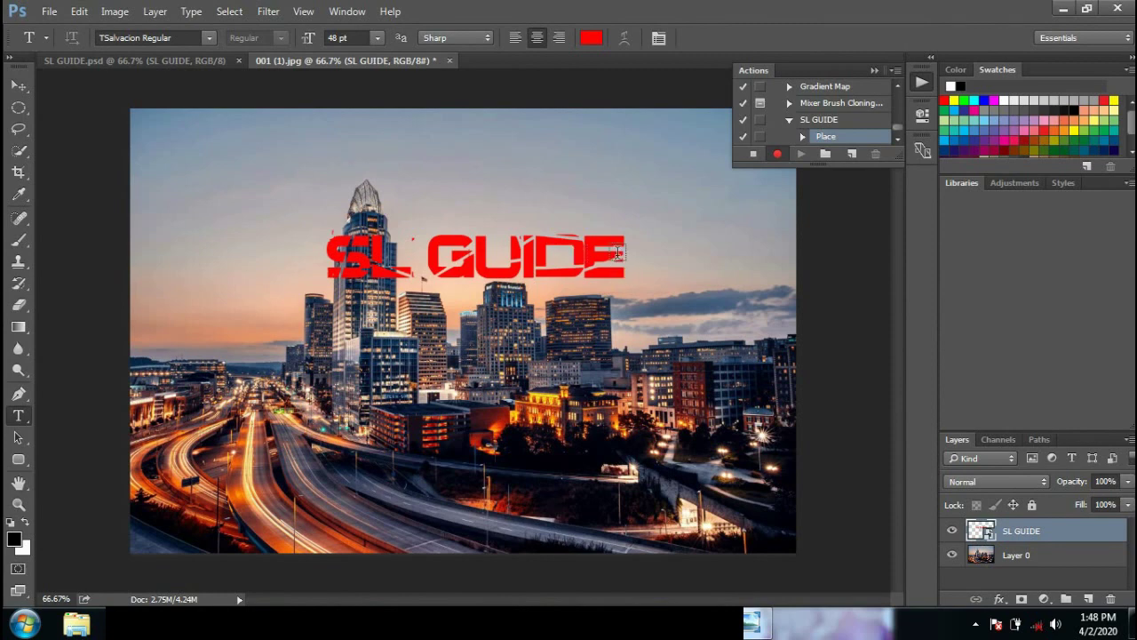
- Select the whole canvas and centre the SL GUIDE watermark horizontally
click(230, 12)
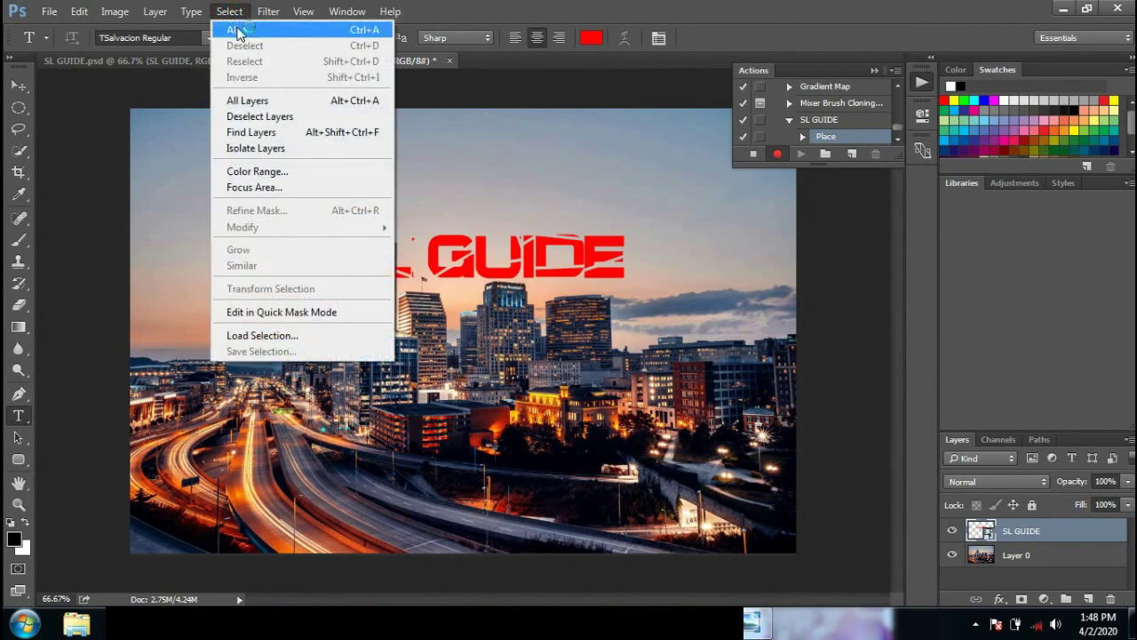
click(238, 31)
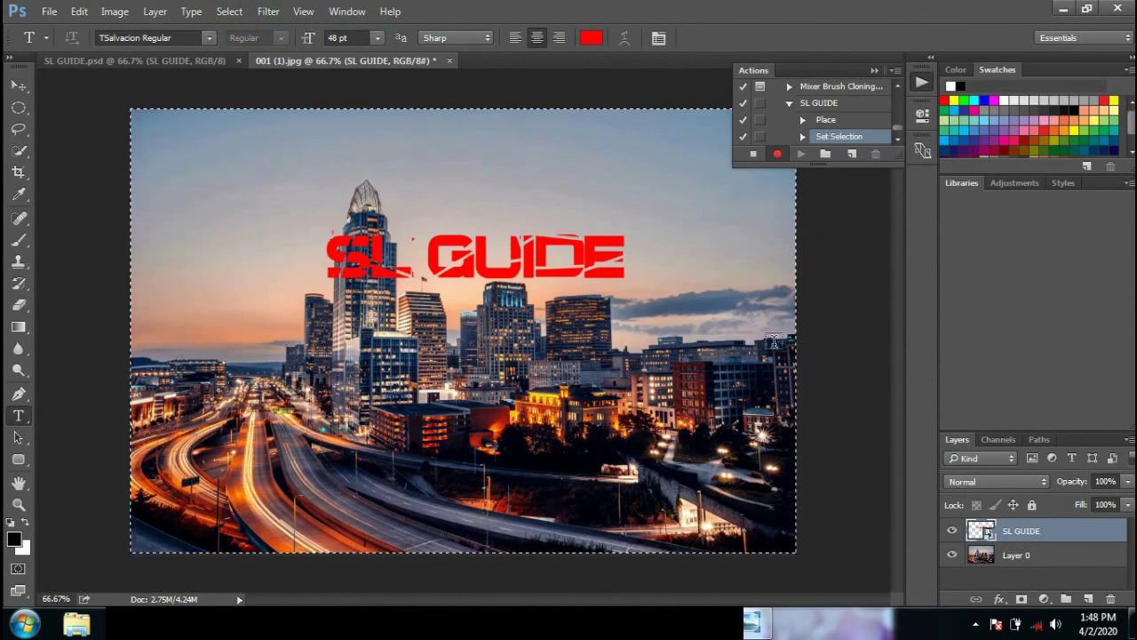
click(19, 86)
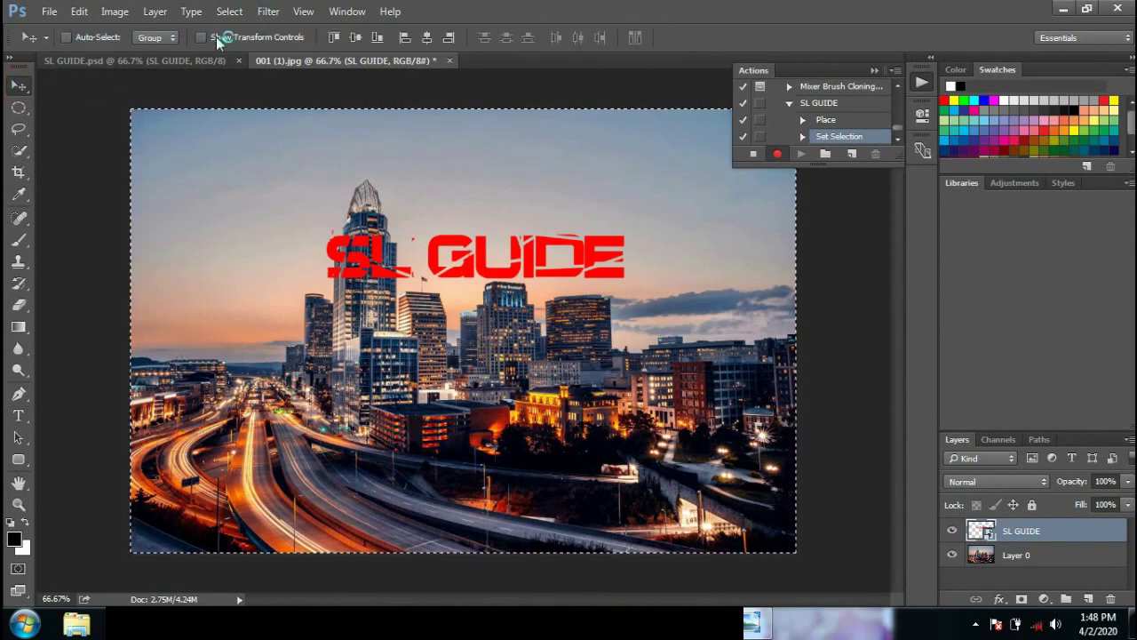
click(428, 37)
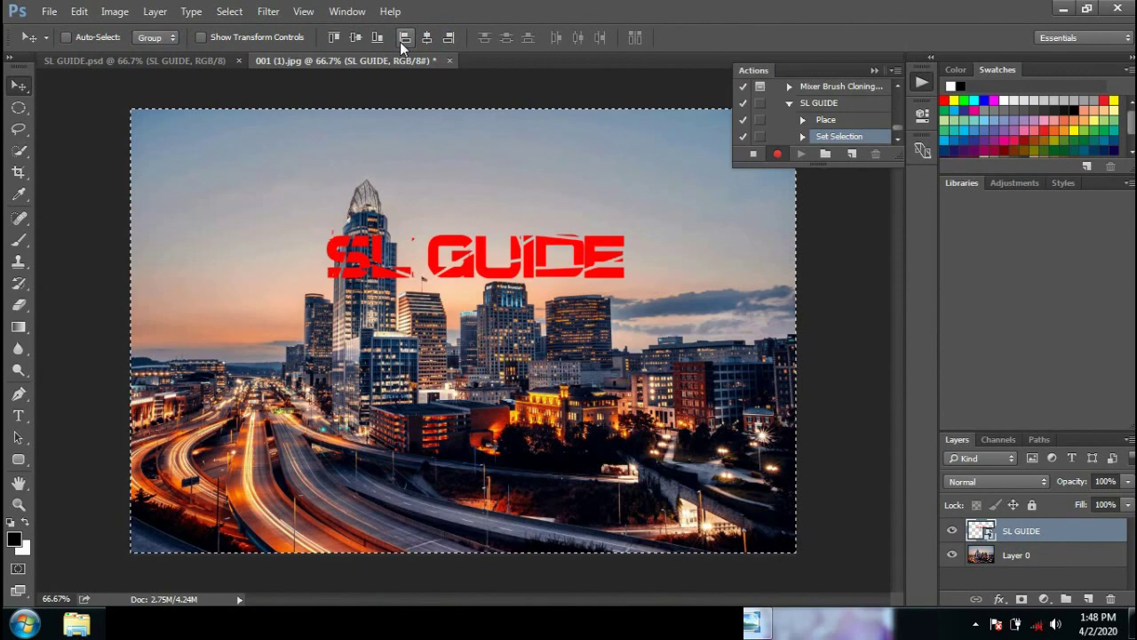
click(401, 42)
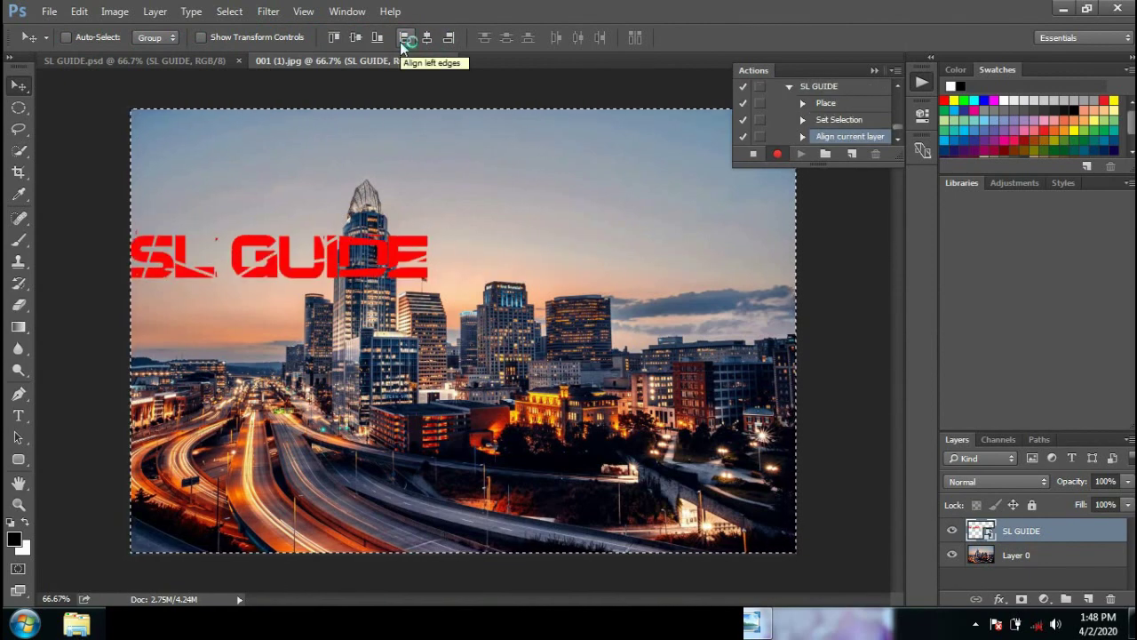
click(428, 37)
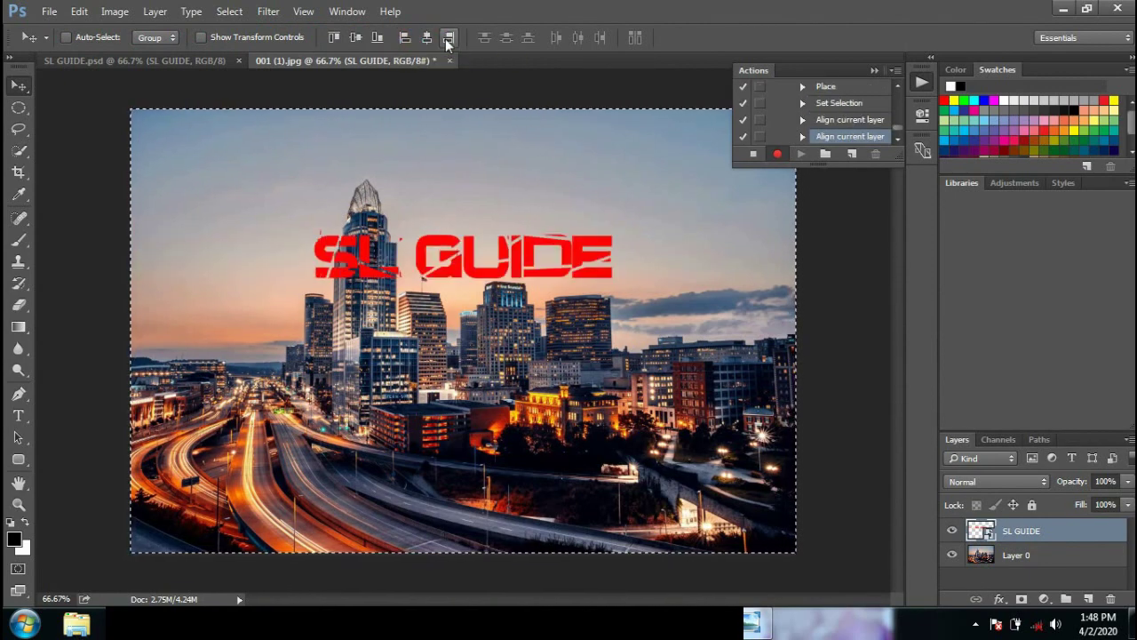
click(447, 38)
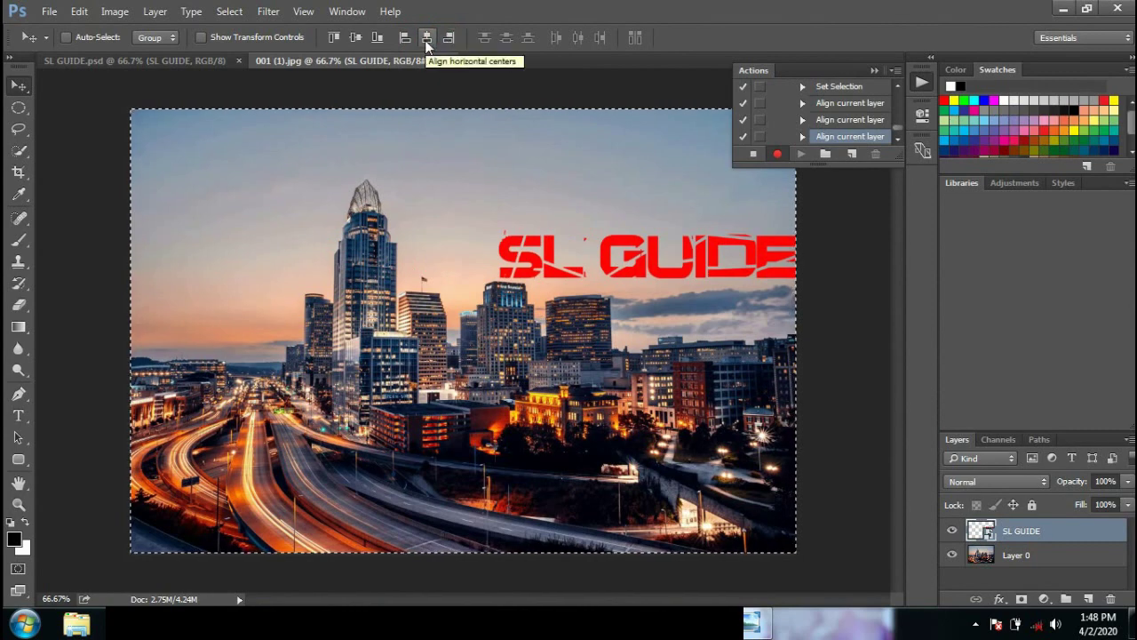
click(427, 38)
- Centre the watermark vertically and stop recording the SL GUIDE action
click(378, 38)
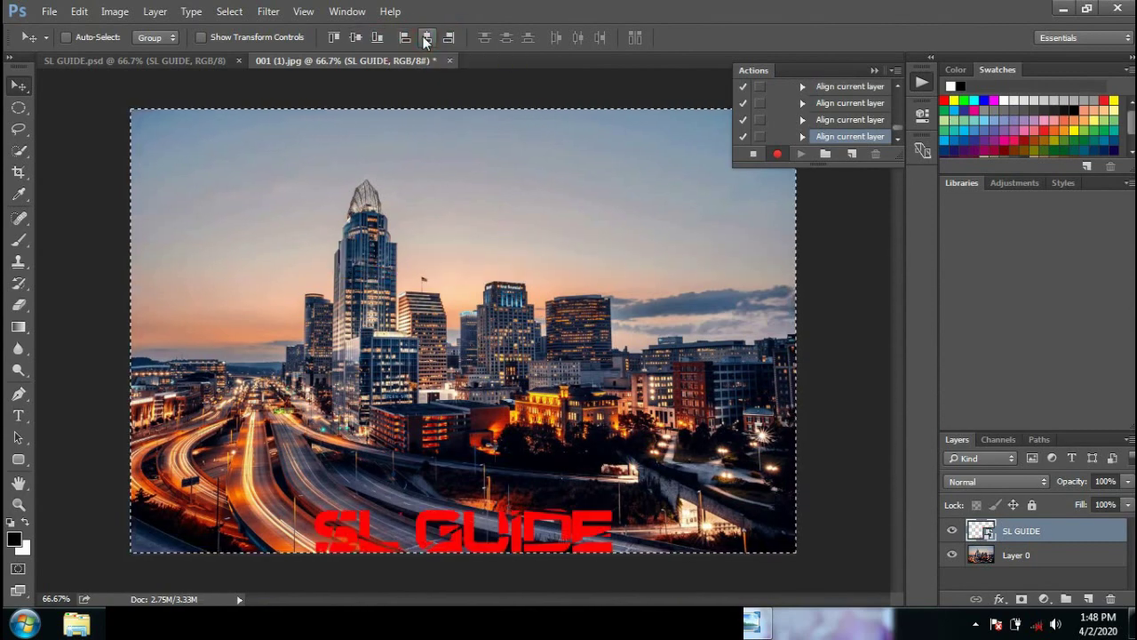
click(357, 37)
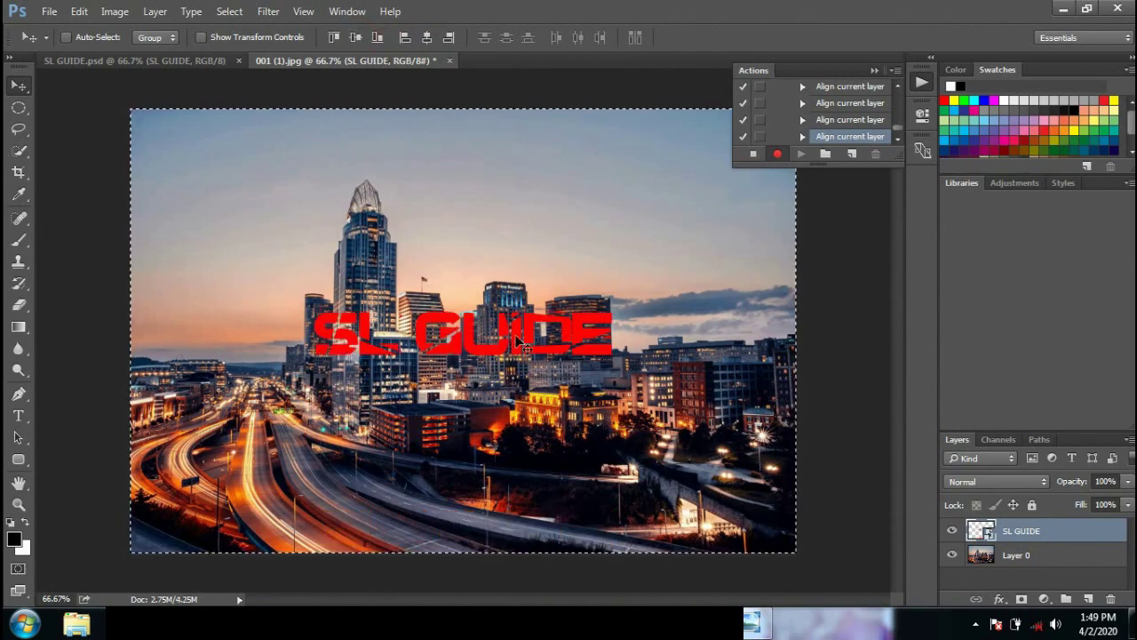
click(756, 157)
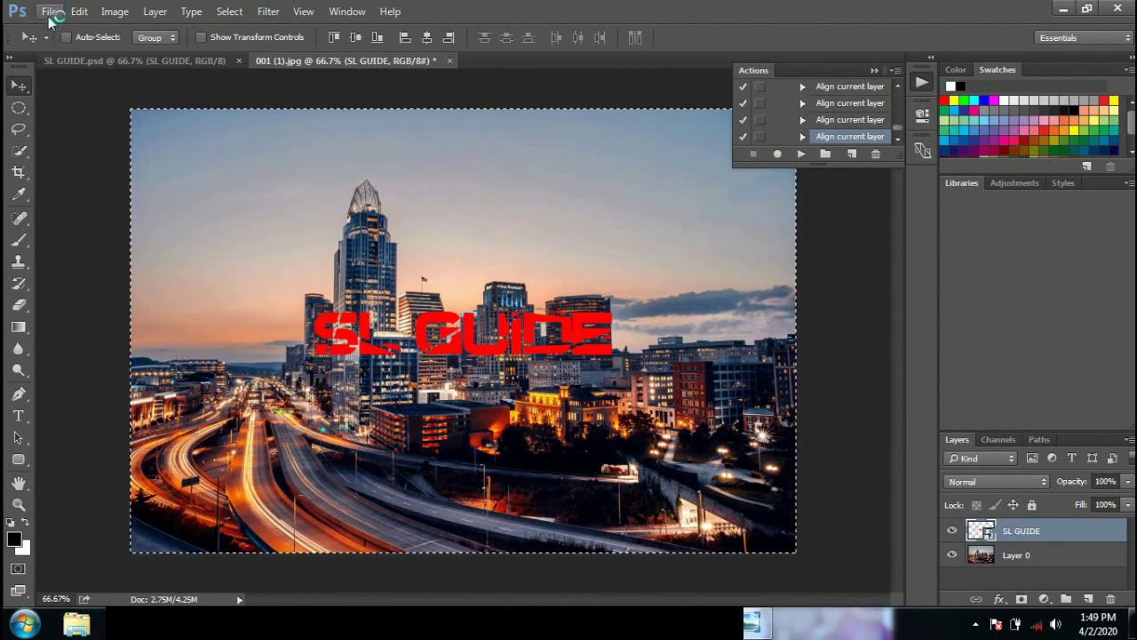
- In Image Processor, set the Test folder as source and the Desktop as destination
click(51, 13)
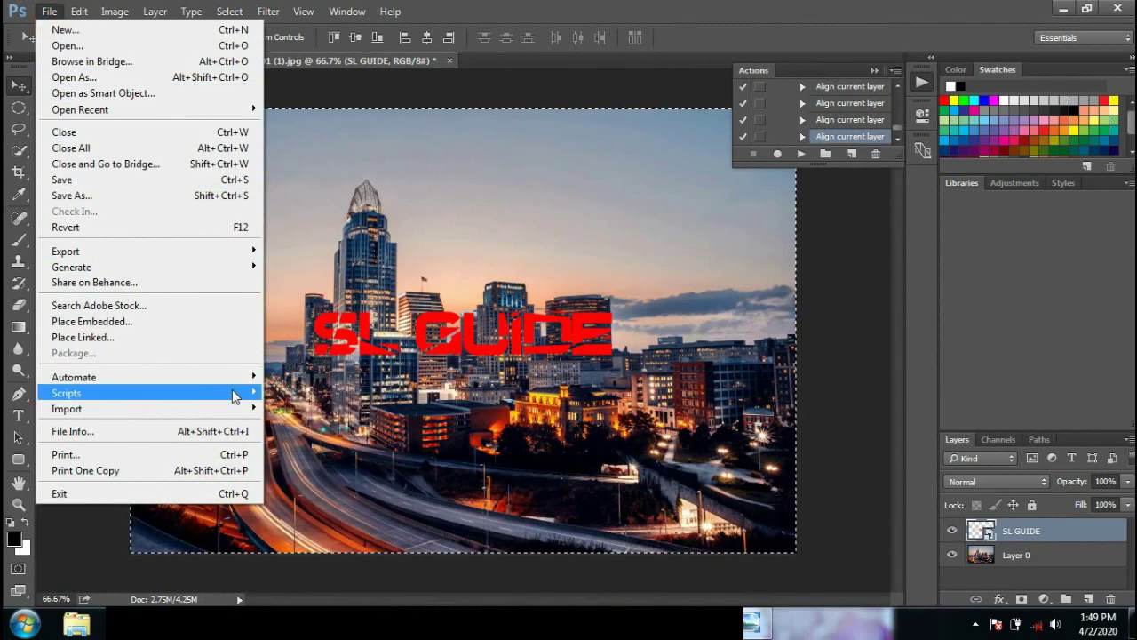
mouse_move(151, 392)
click(287, 394)
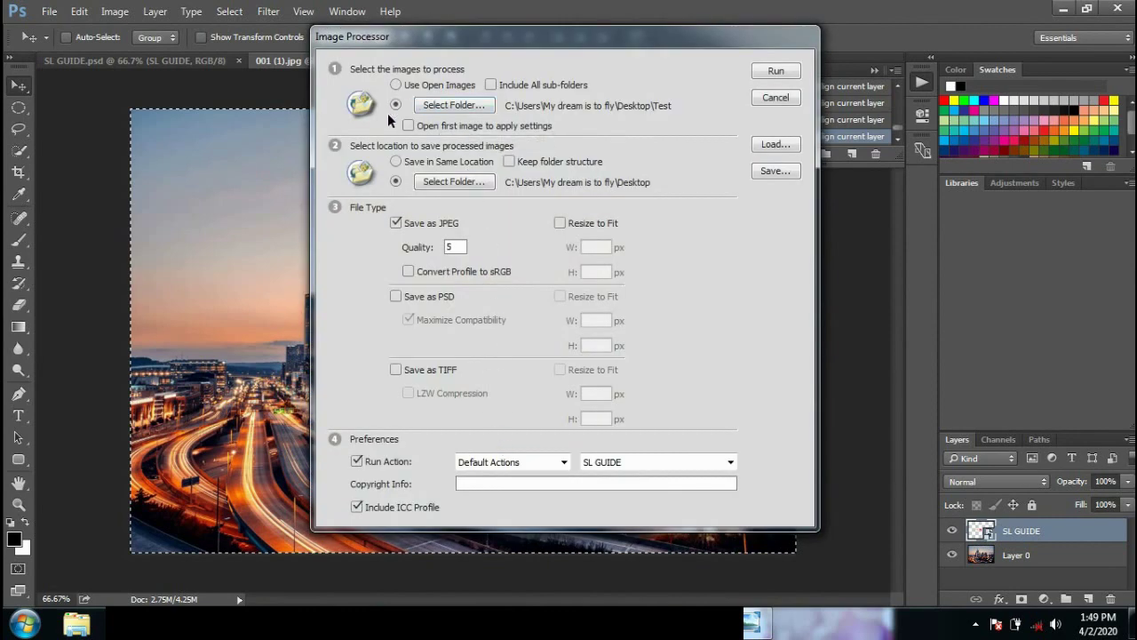
click(483, 106)
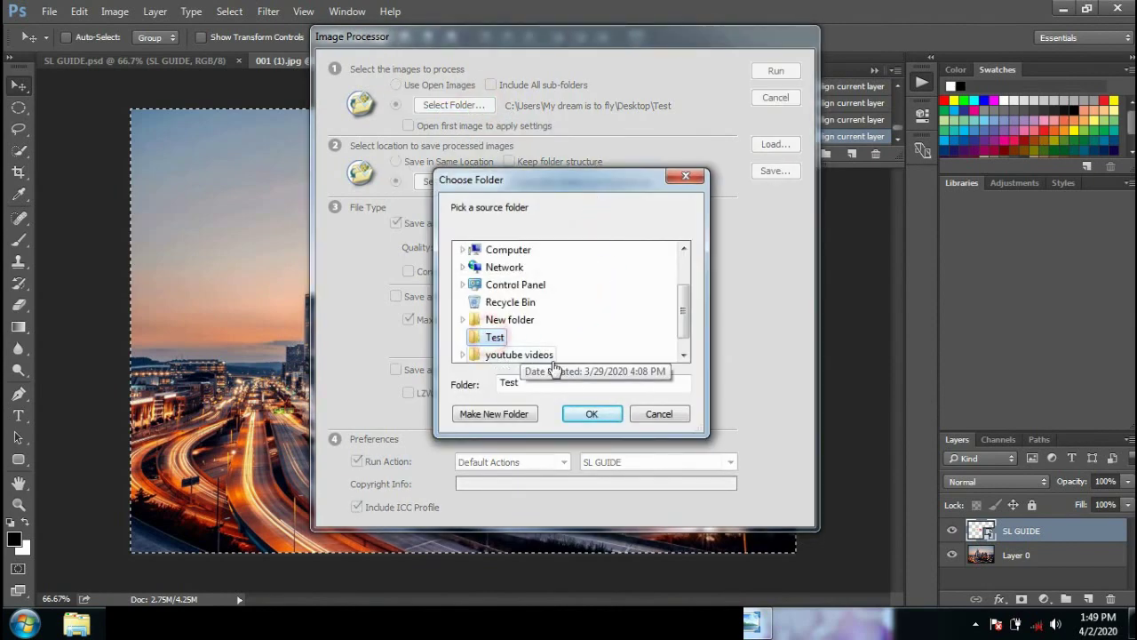
click(591, 415)
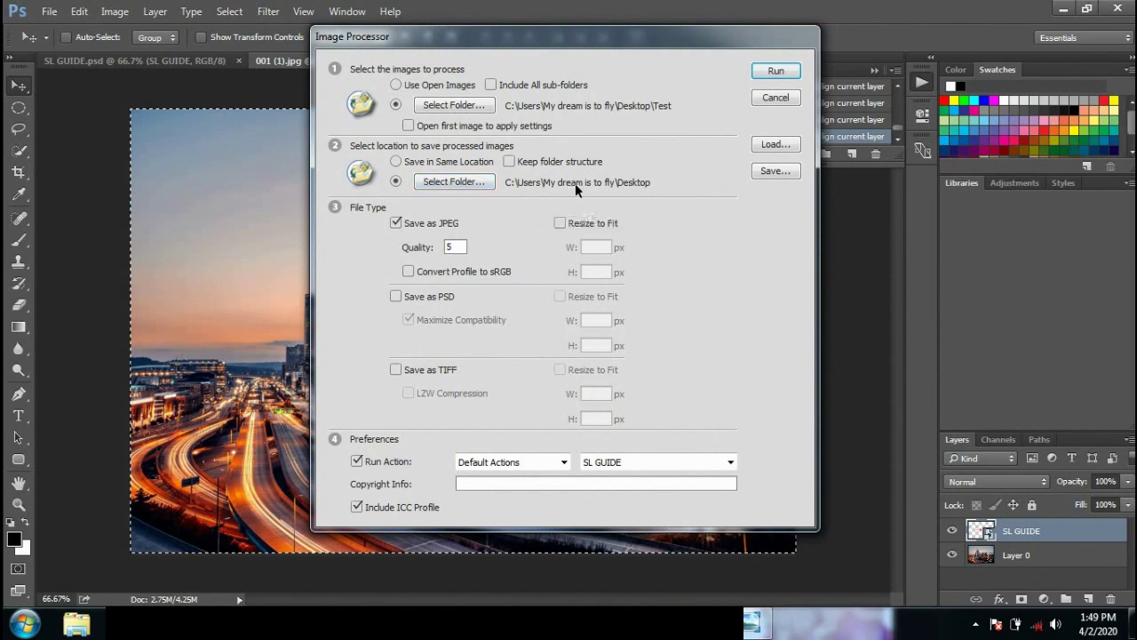
click(478, 183)
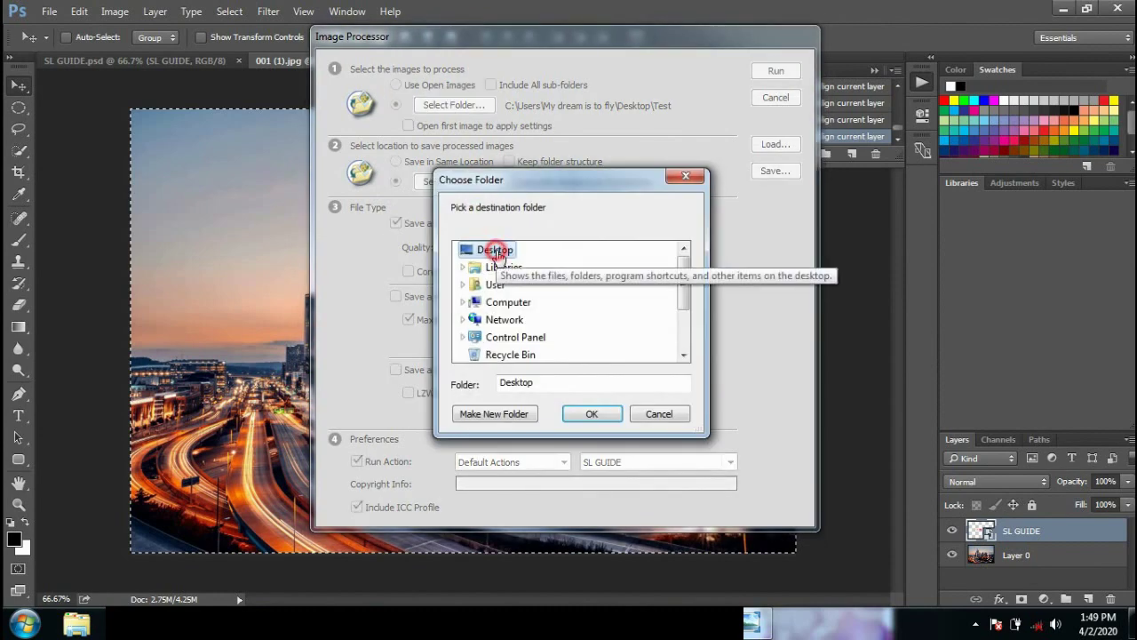
click(610, 414)
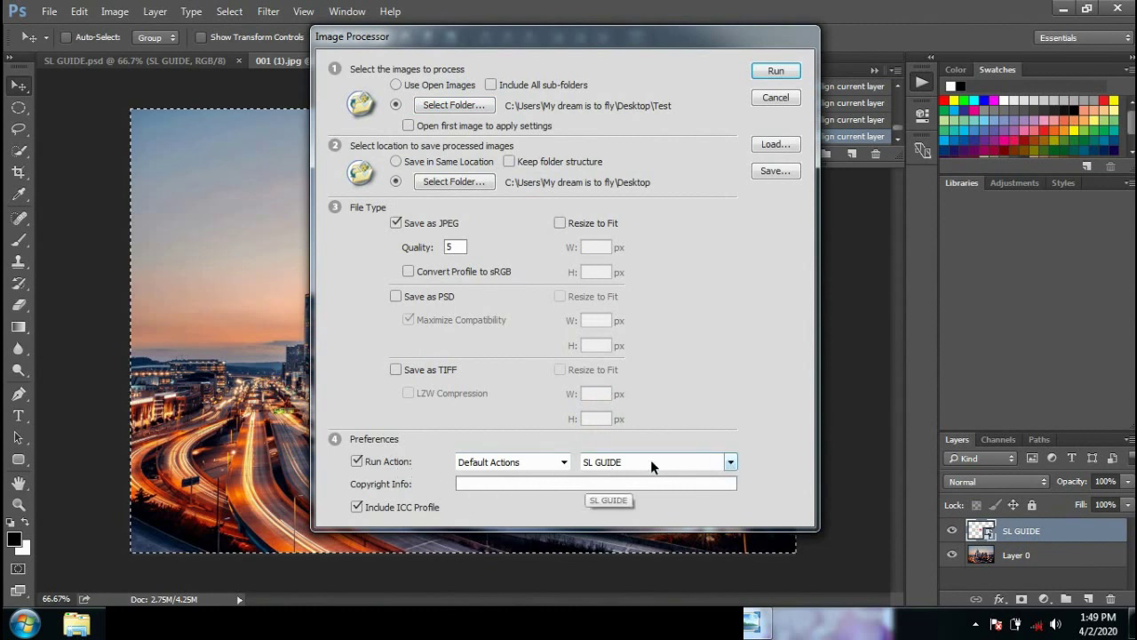
- Choose the SL GUIDE action and run the batch processing
click(728, 463)
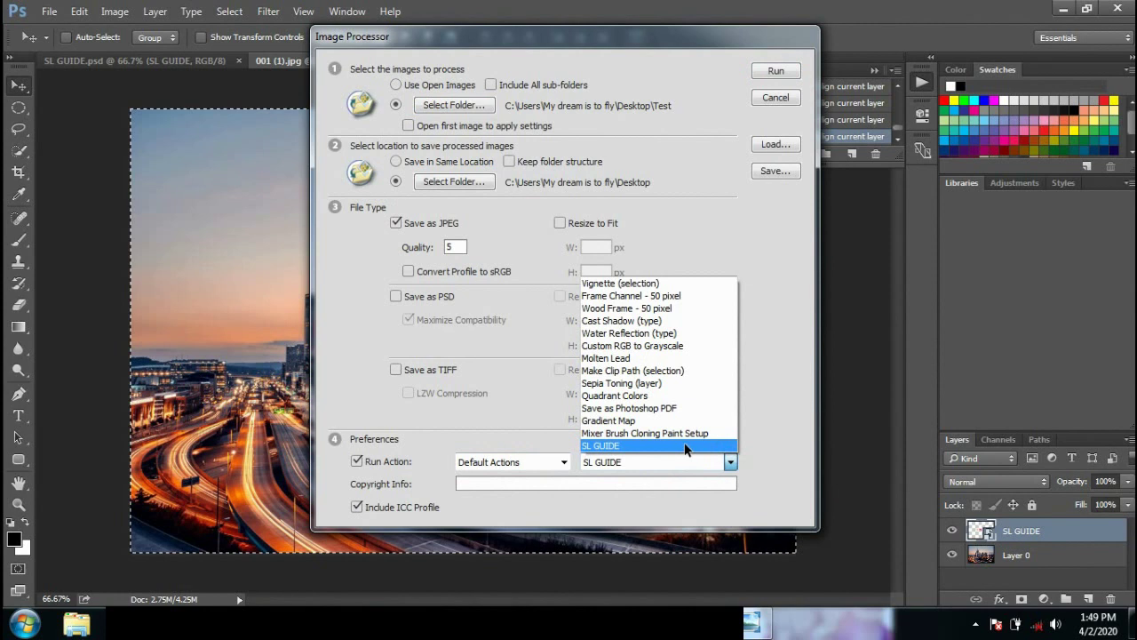
click(685, 445)
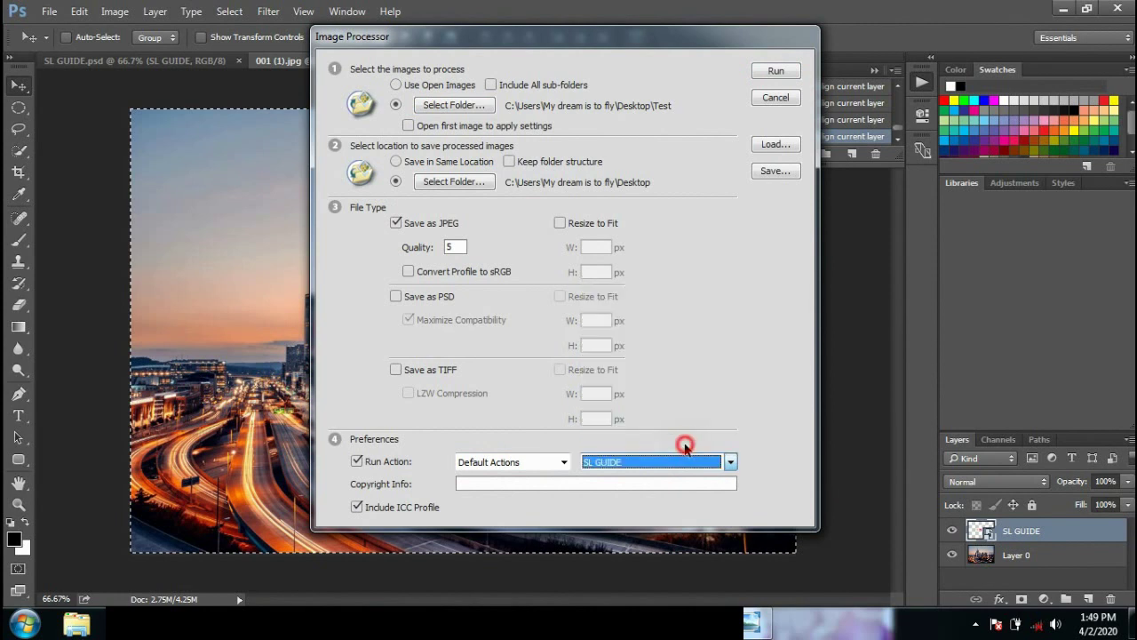
click(774, 72)
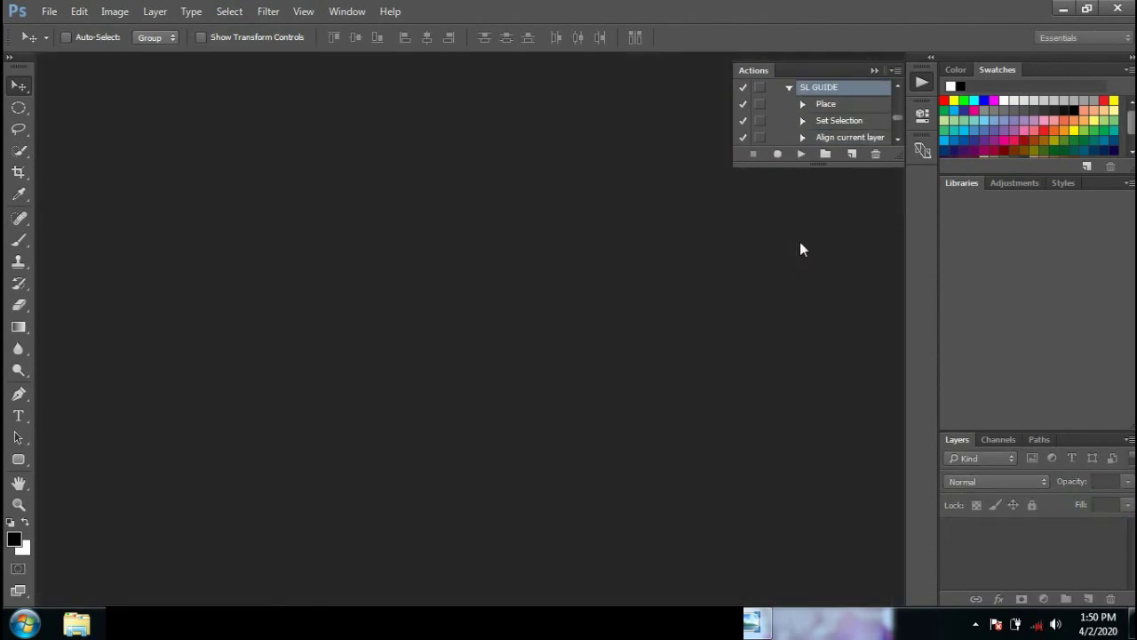
- Open processed photo 001 (1) from the JPEG output folder in Photo Viewer
click(1062, 8)
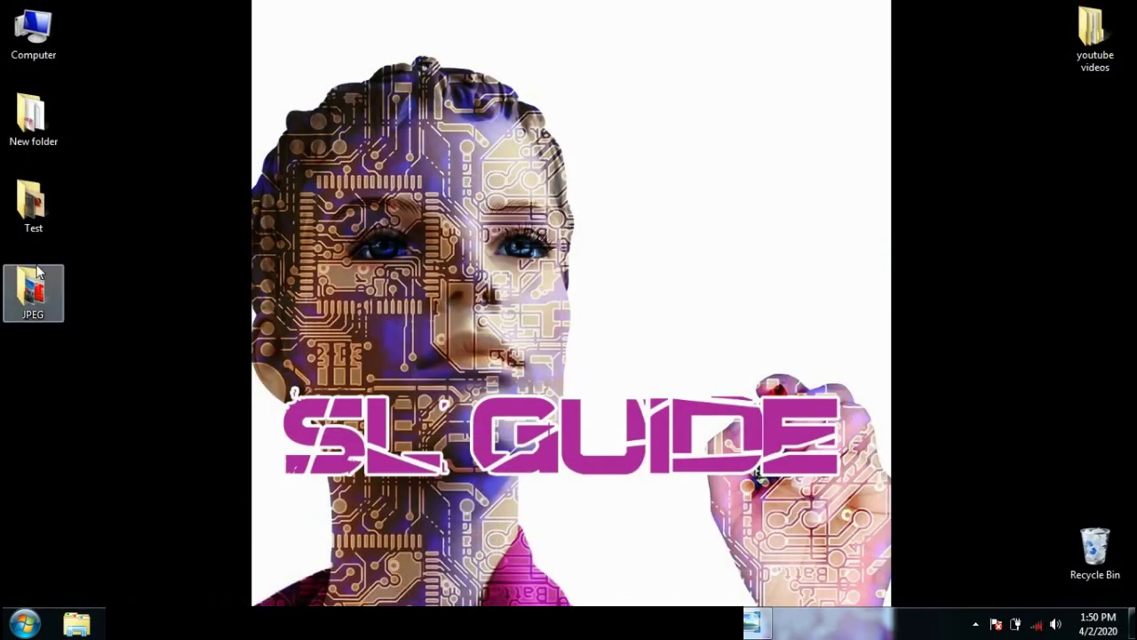
double_click(35, 288)
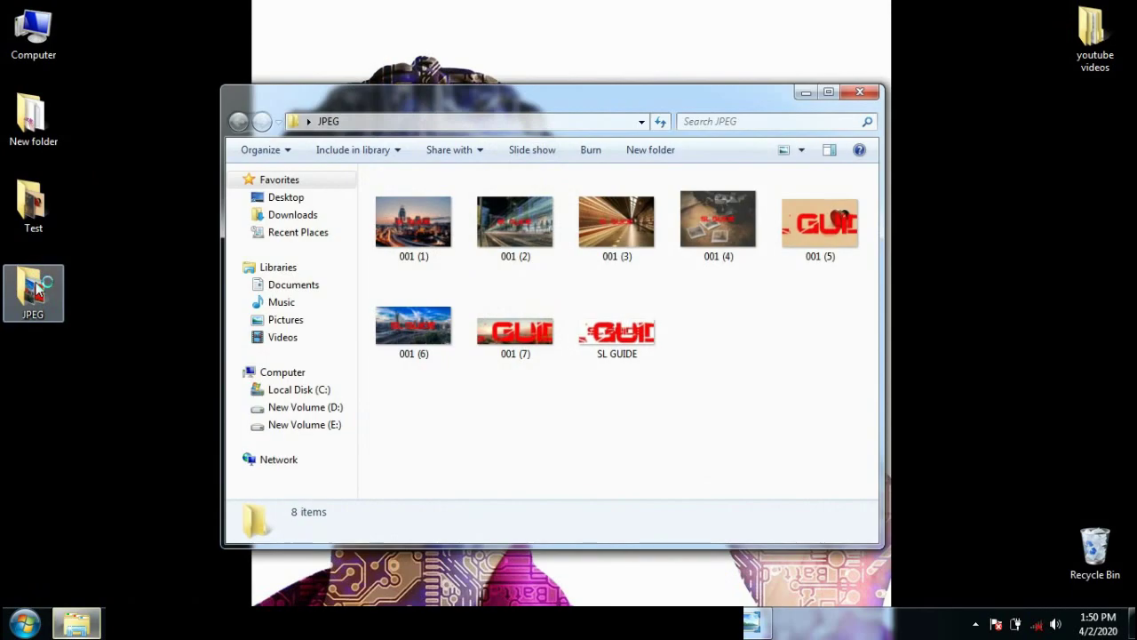
click(401, 226)
double_click(402, 227)
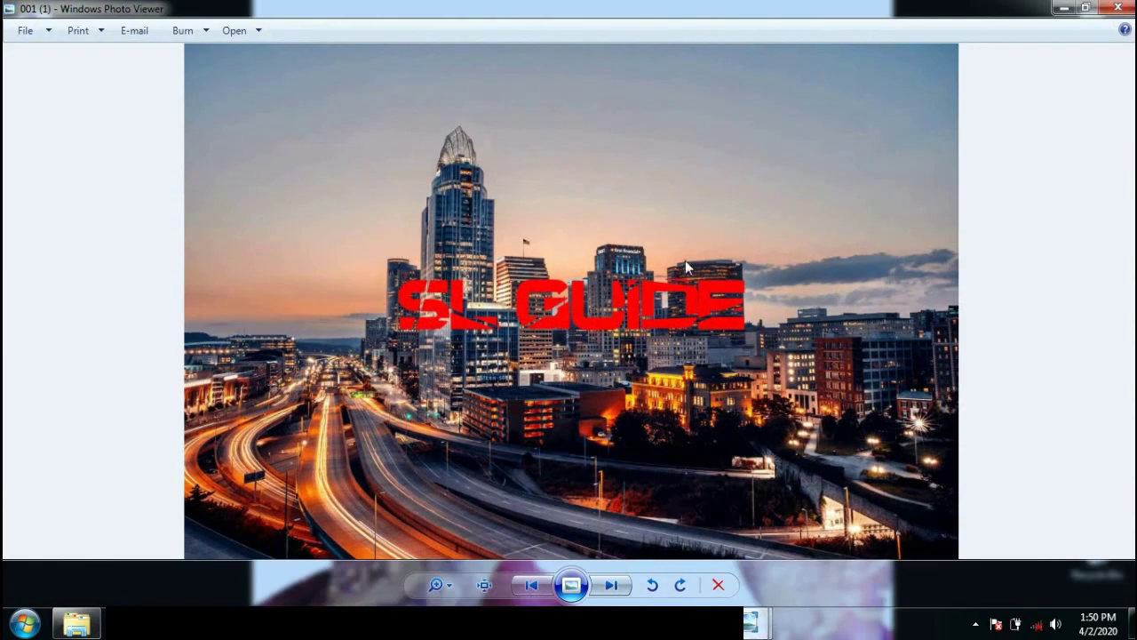
- Inspect the watermarked city photo, then close Photo Viewer and minimize the folder window
scroll(676, 298, down, 1)
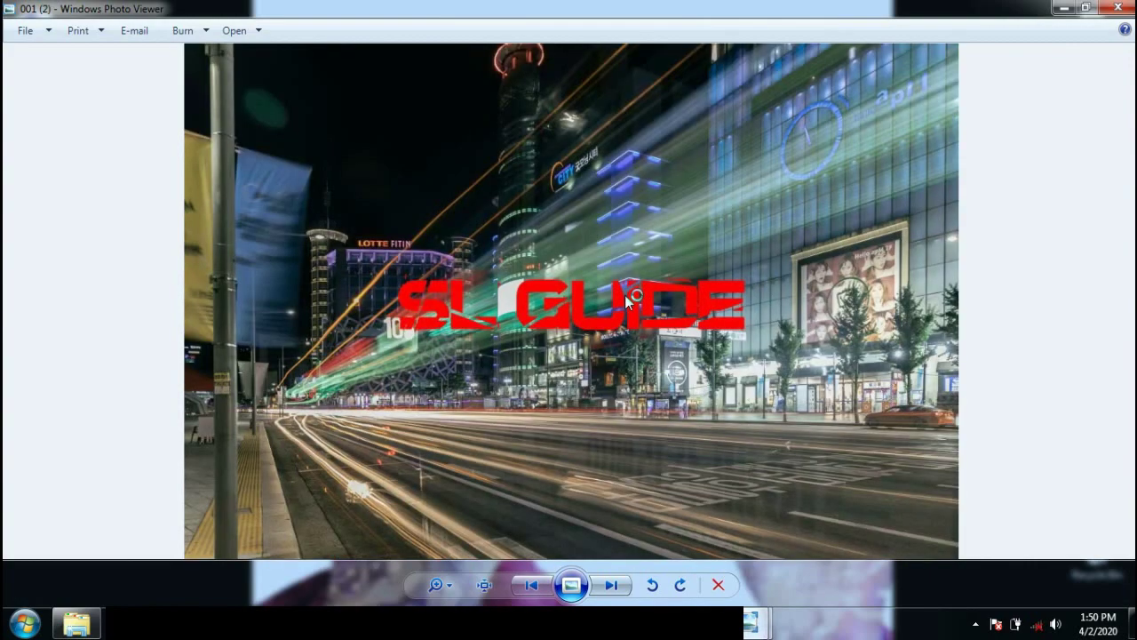
scroll(677, 315, down, 1)
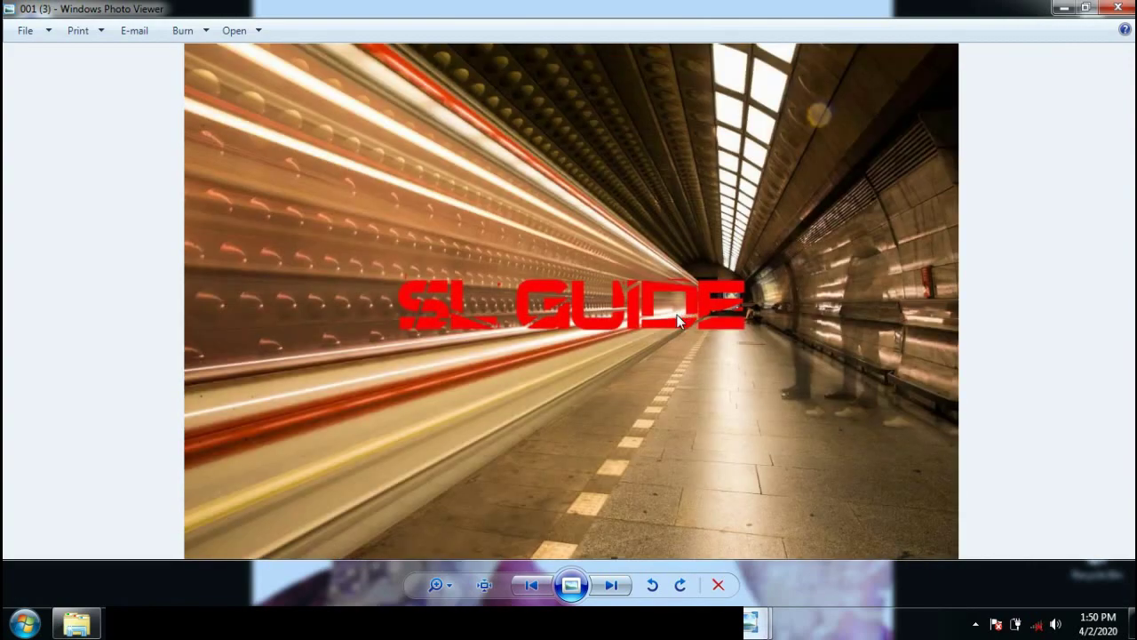
scroll(678, 316, down, 1)
scroll(676, 313, down, 1)
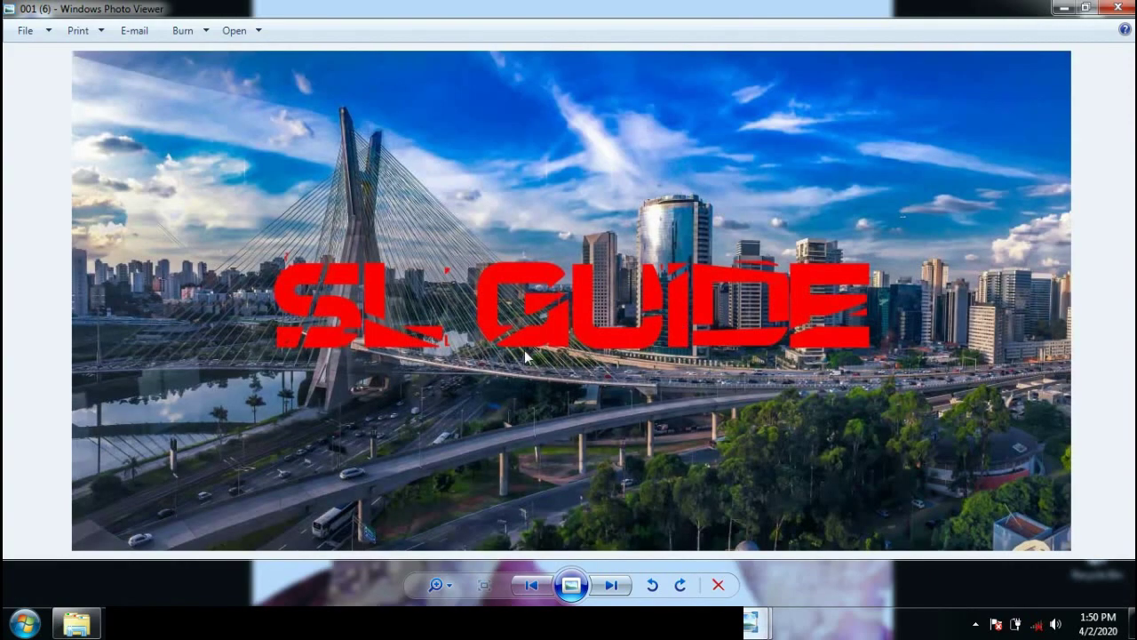
scroll(660, 311, down, 1)
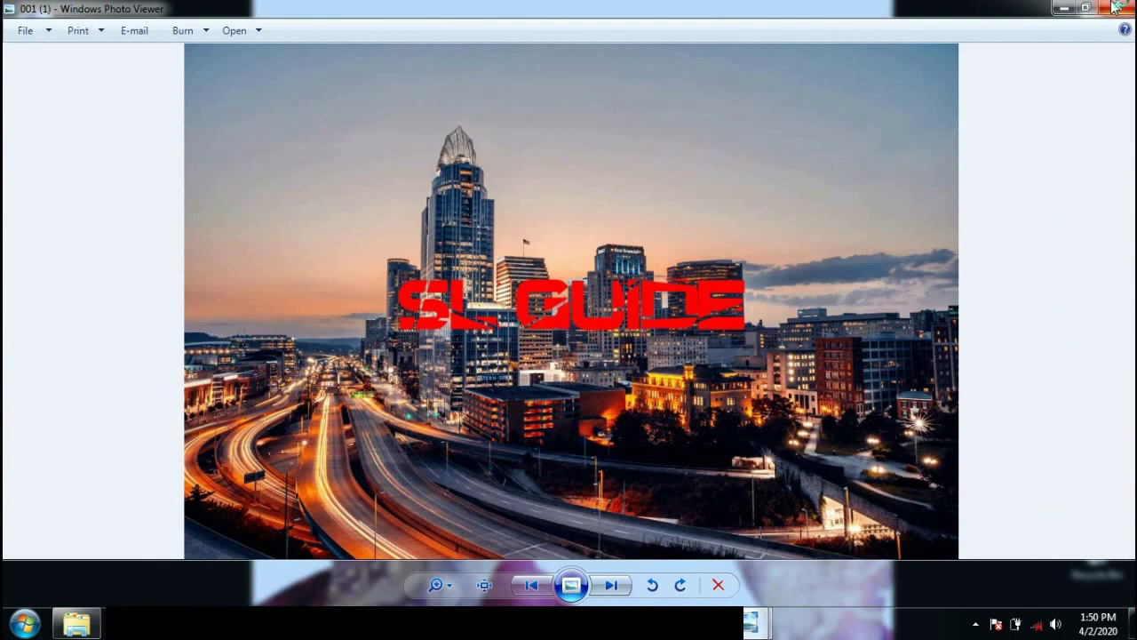
click(1118, 7)
click(804, 92)
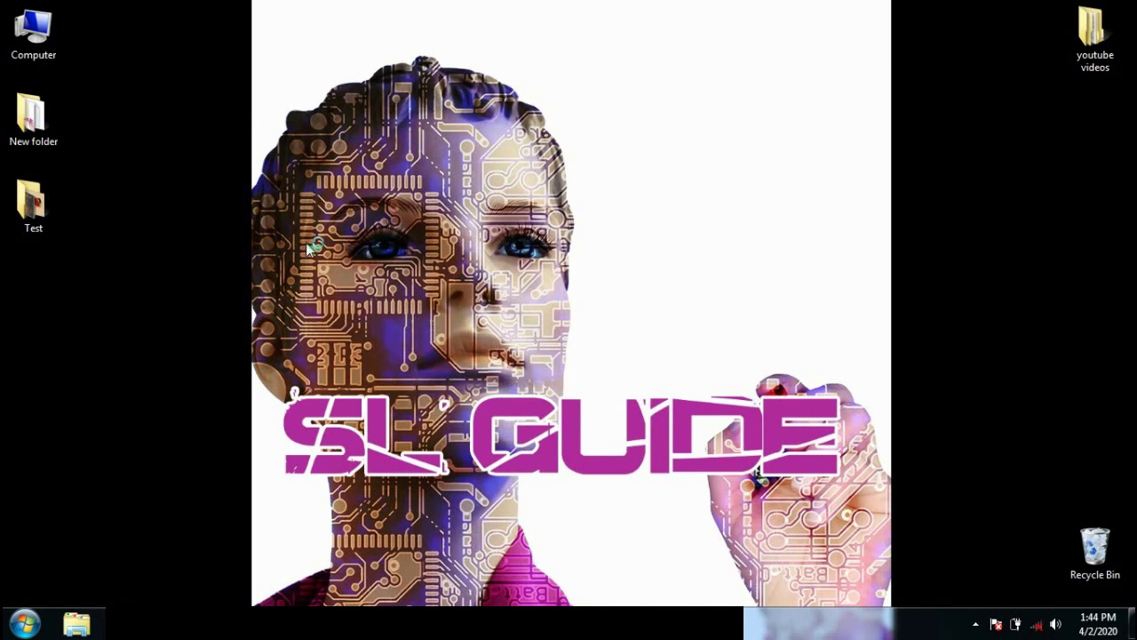
- Browse the original Test photos from 001 (1) onward, then close the viewer and folder
double_click(36, 208)
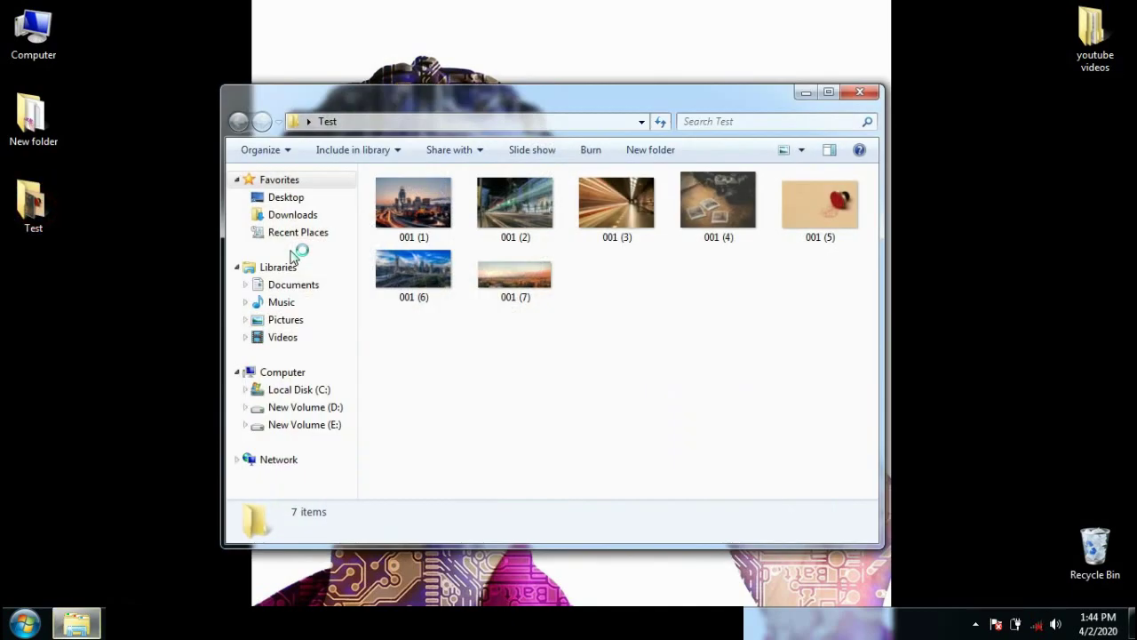
click(415, 222)
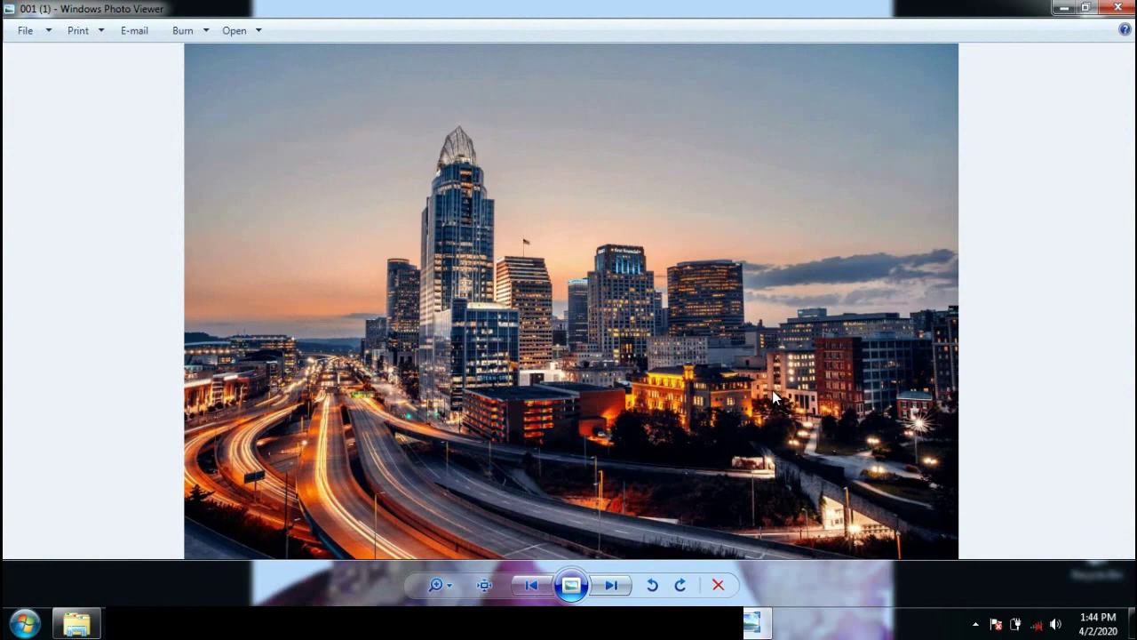
key(Right)
key(Right)
key(Right)
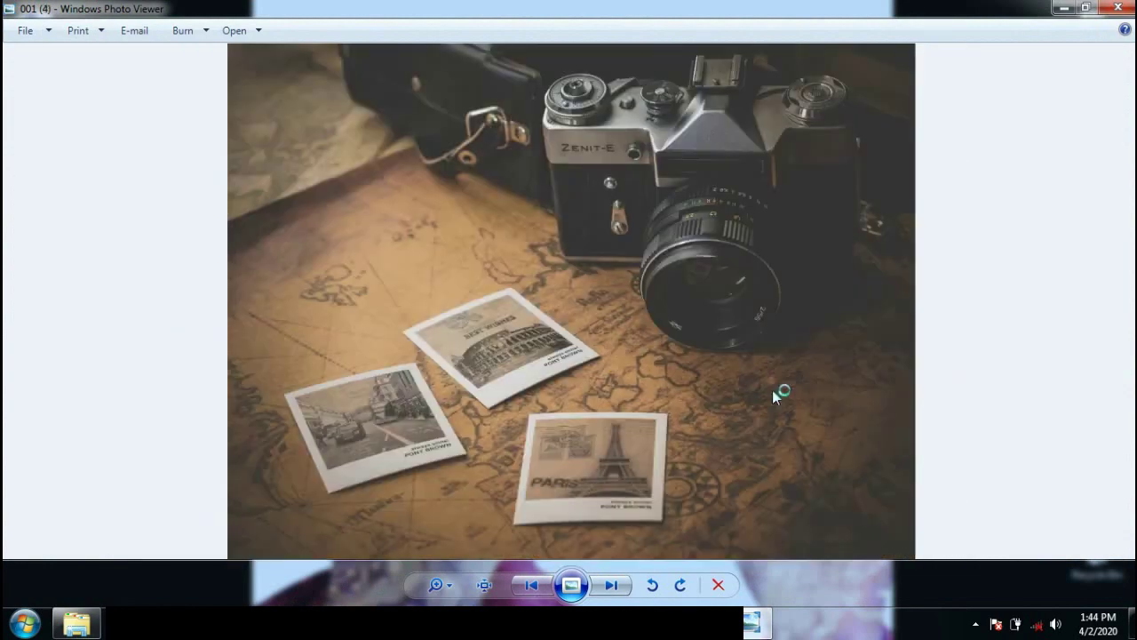
key(Right)
key(Right)
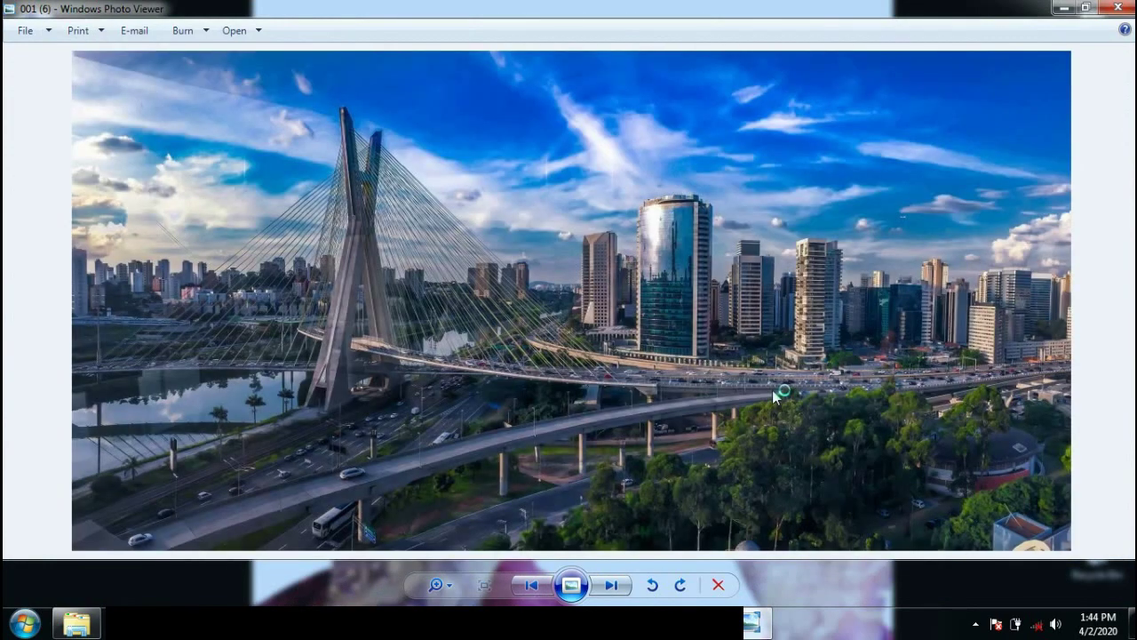
key(Right)
key(Right)
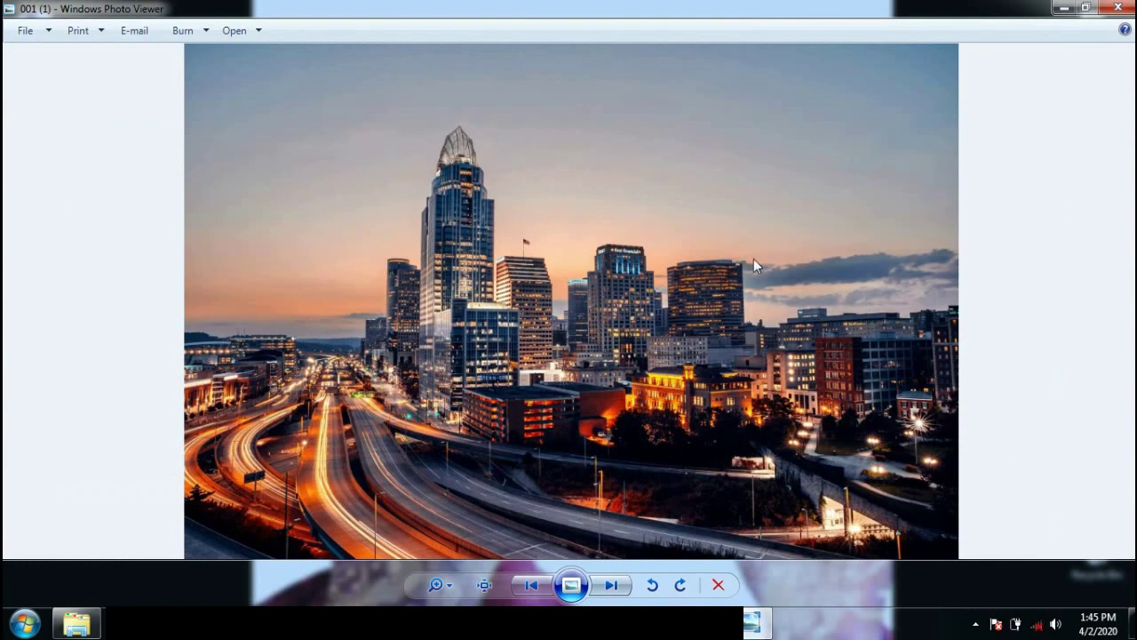
click(1117, 8)
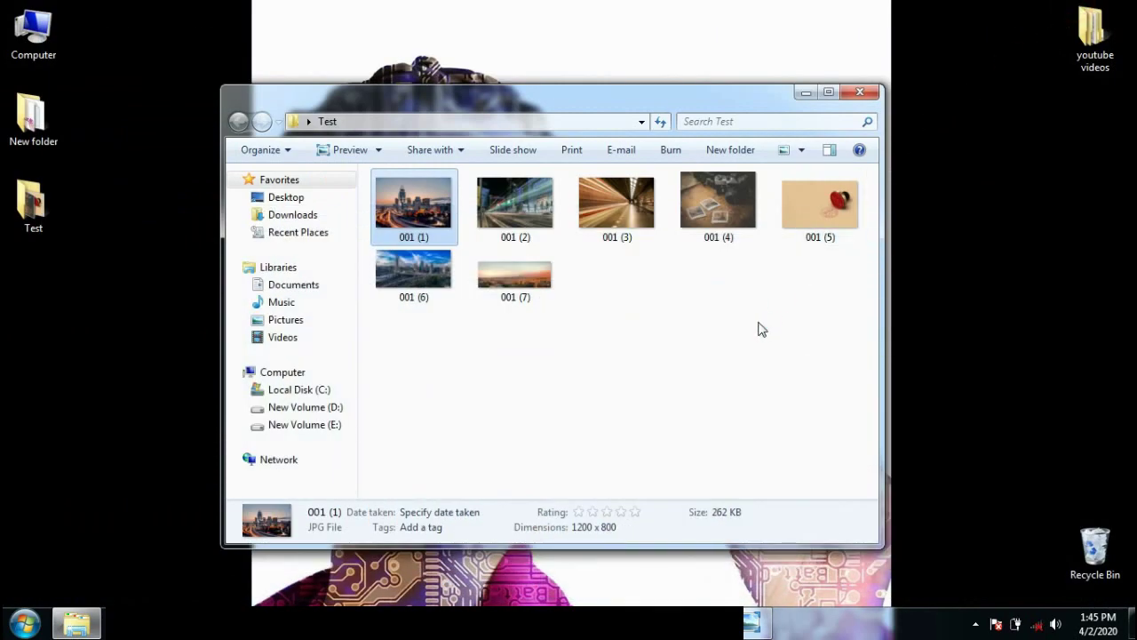
click(858, 93)
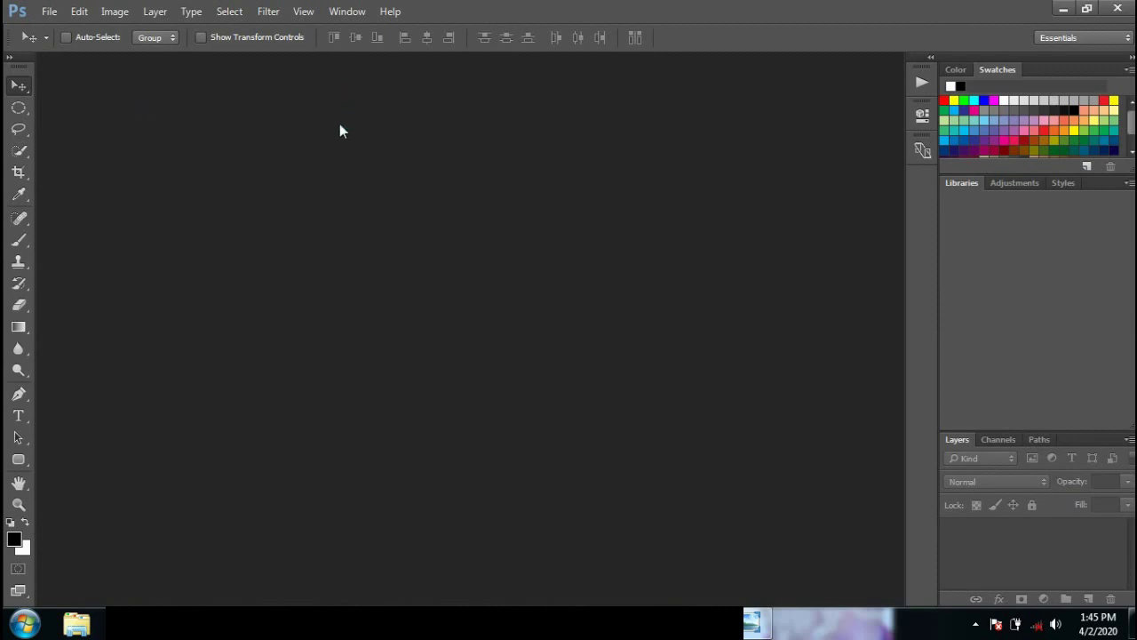
- Create a transparent 1200 × 400 px, 300 ppi document named SL GUIDE
click(50, 14)
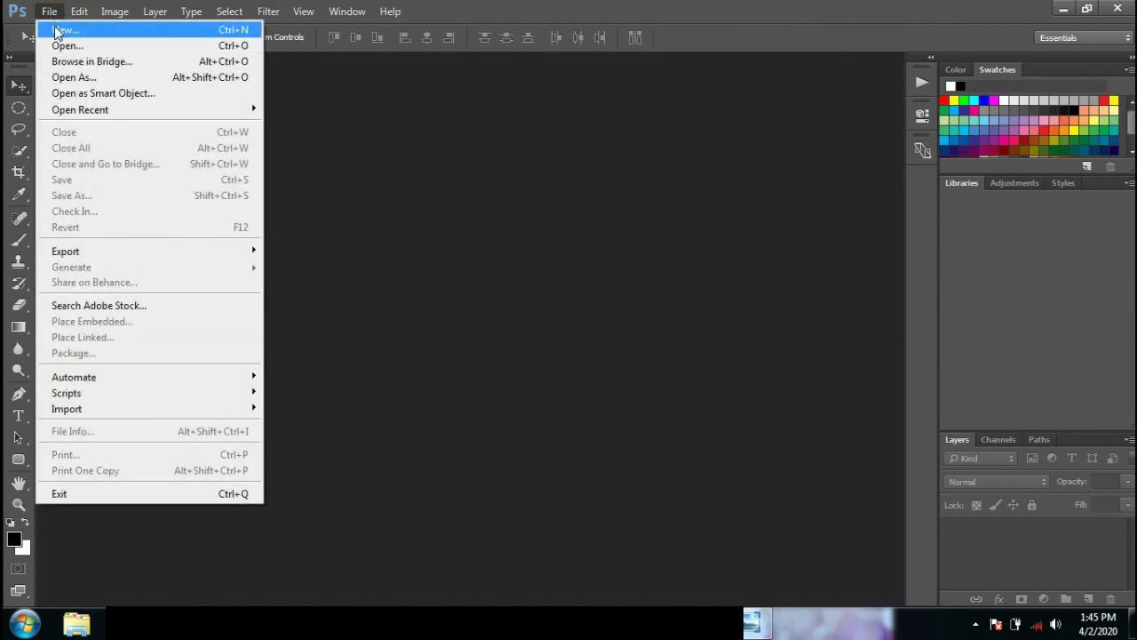
click(57, 32)
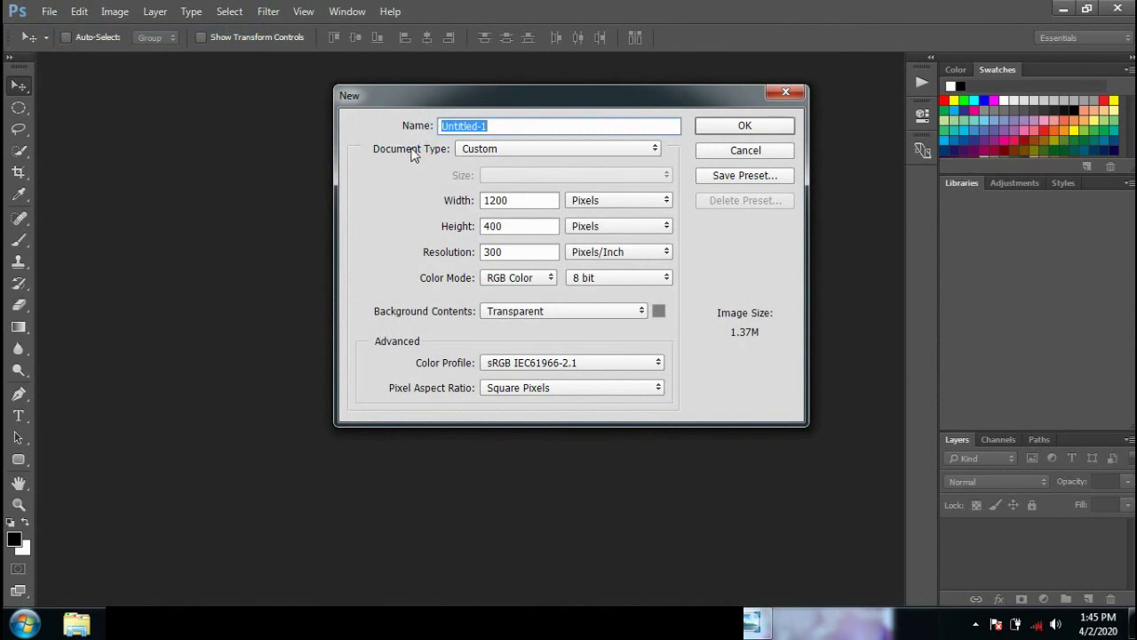
text(SL GUI)
text(DE)
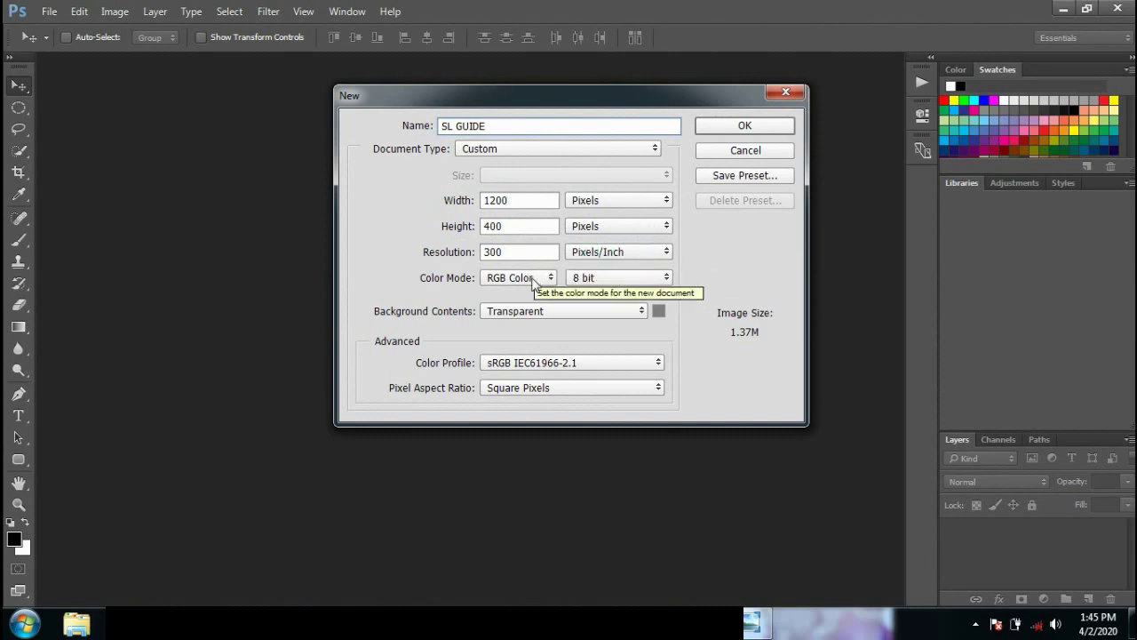
click(605, 313)
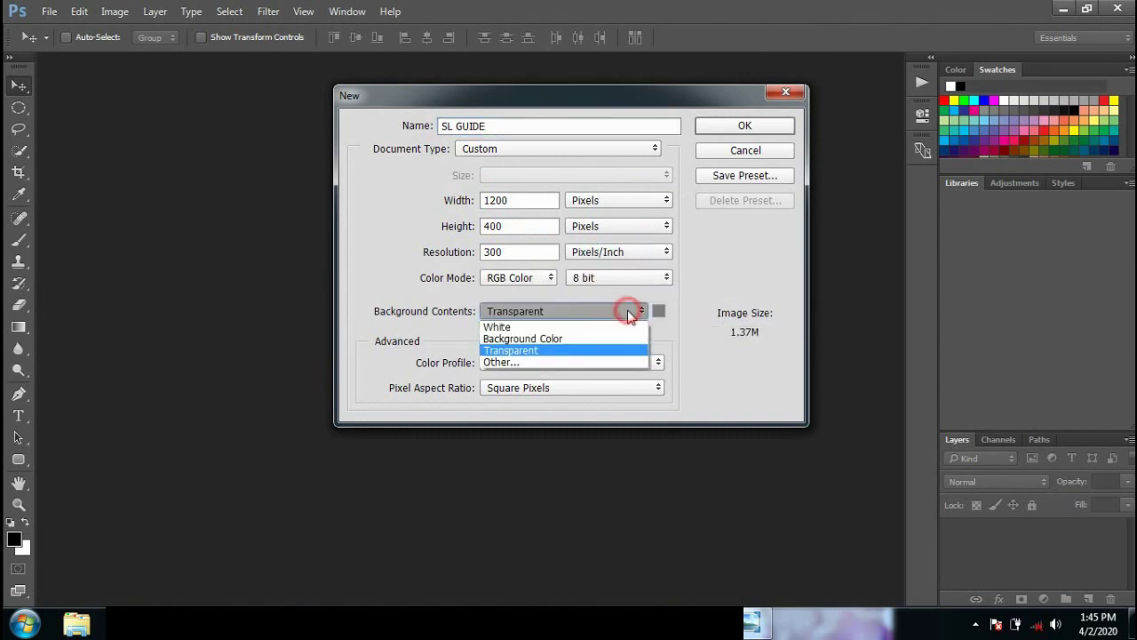
click(574, 351)
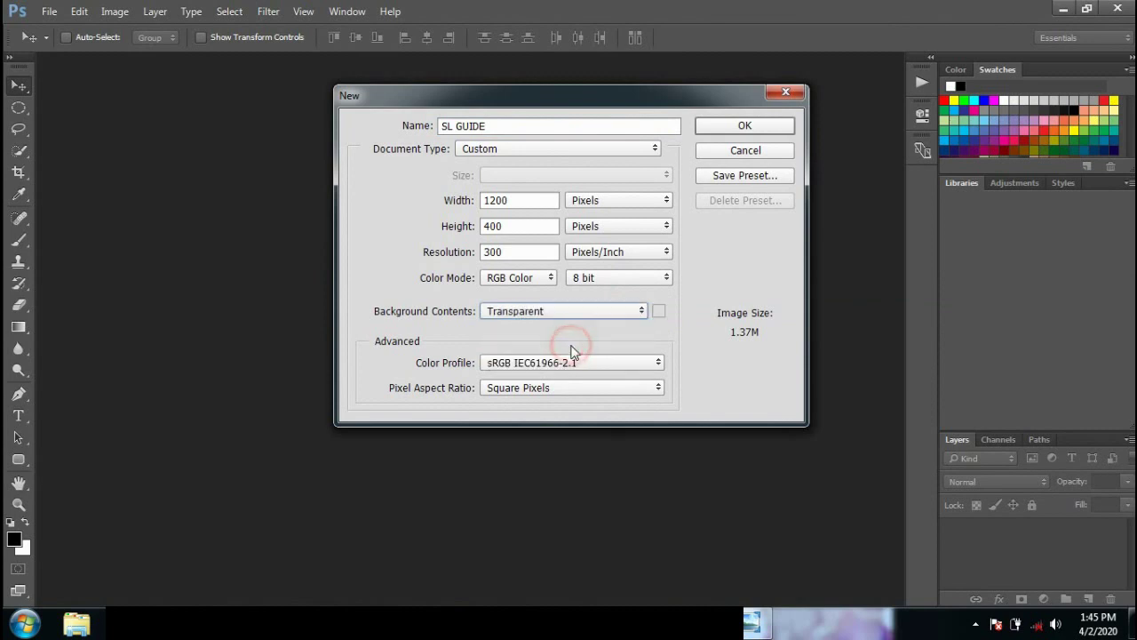
click(747, 129)
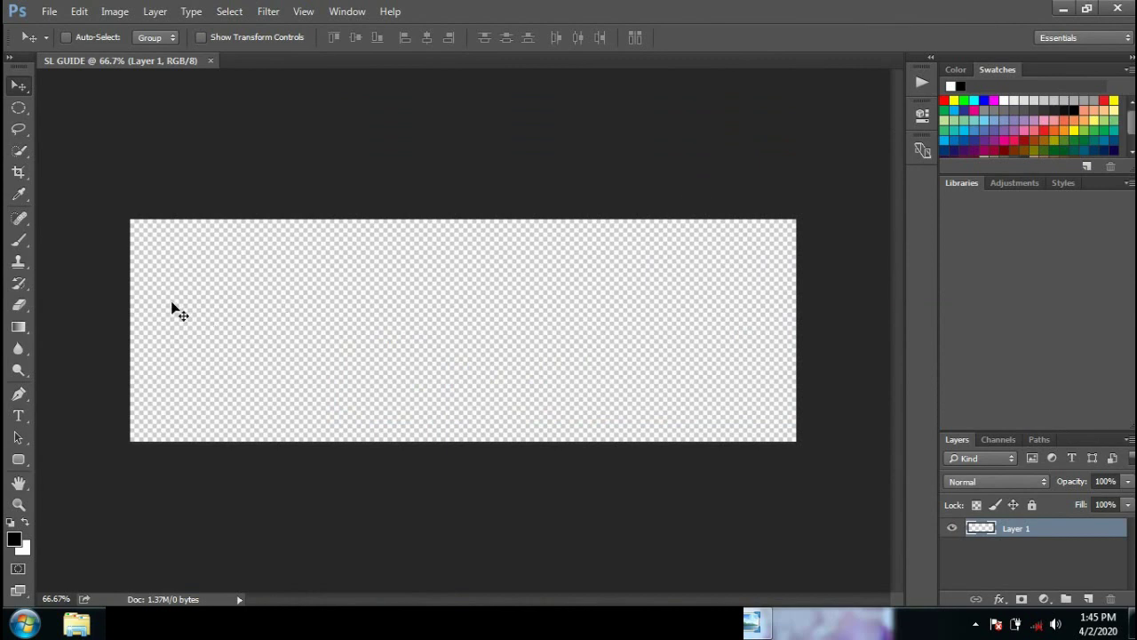
- Type red 'SL GUIDE' text at the canvas centre and nudge it slightly lower
click(20, 416)
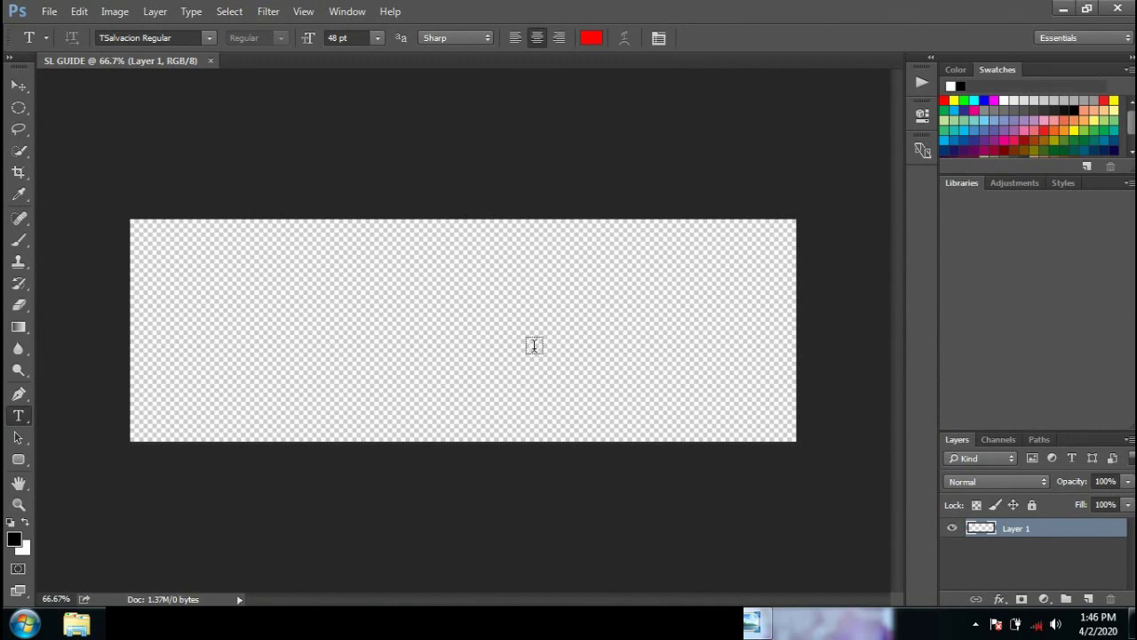
click(453, 328)
text(S)
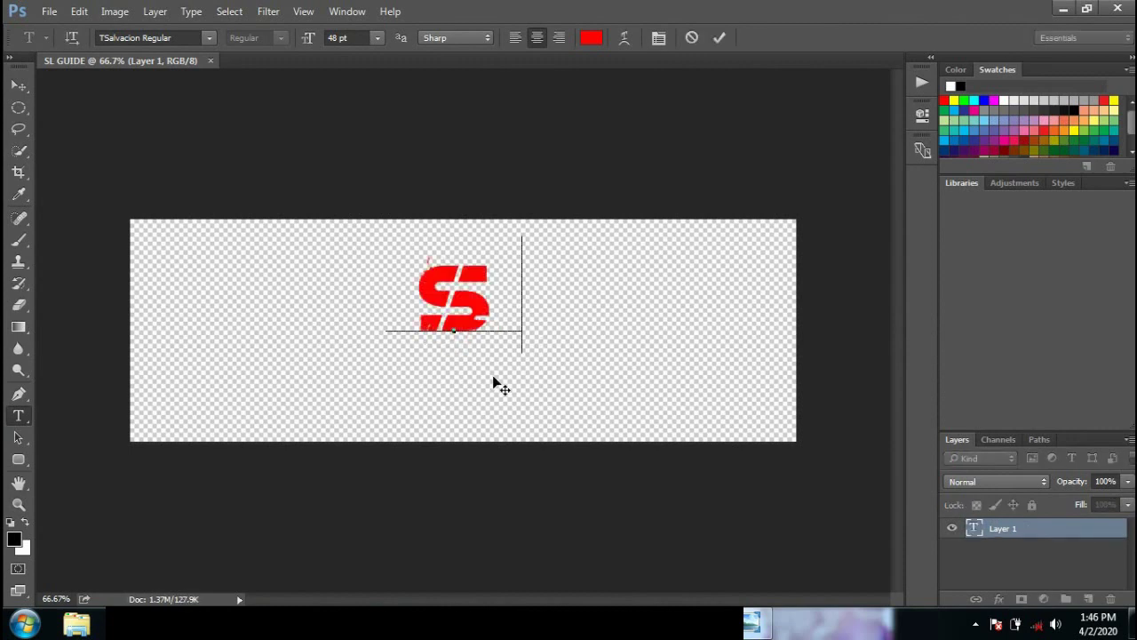
text(L GUI)
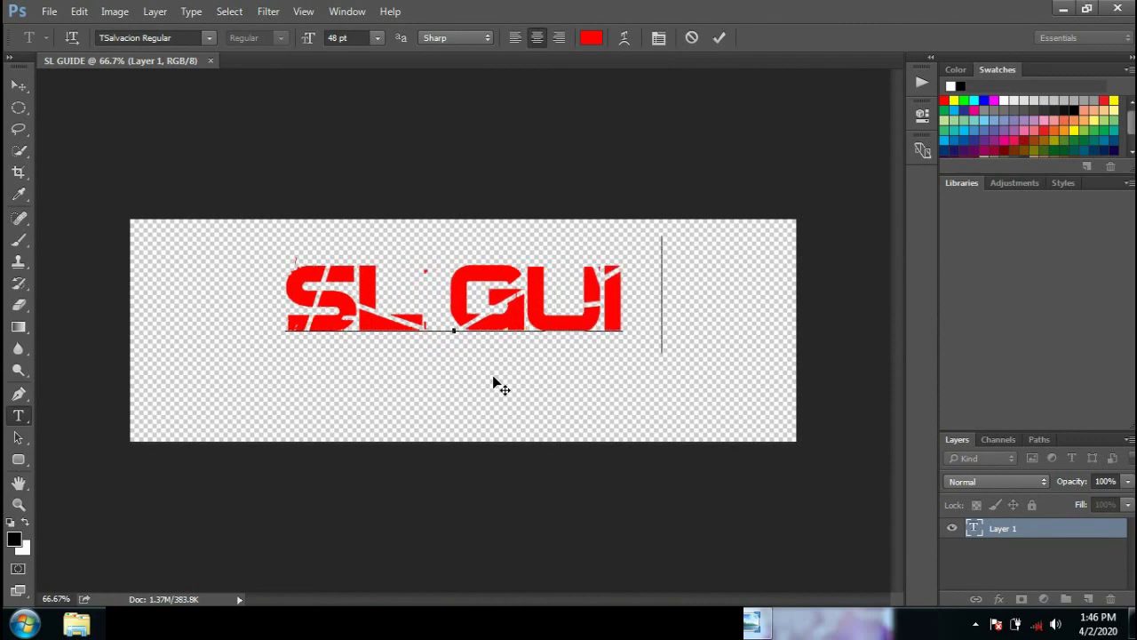
text(DE)
drag(512, 384, 510, 414)
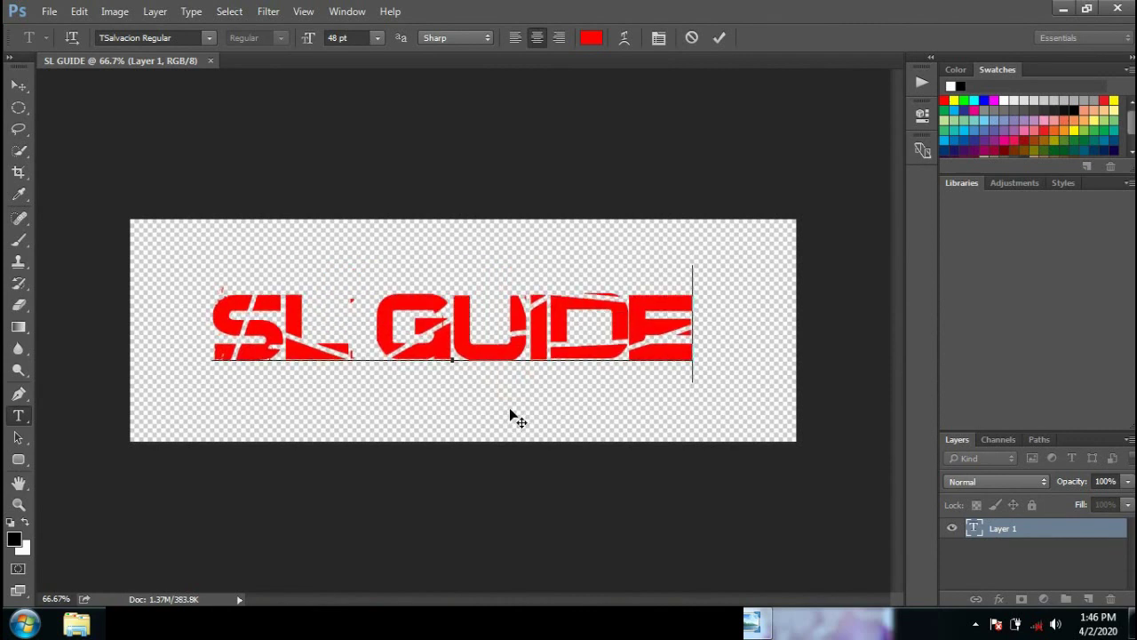
click(50, 12)
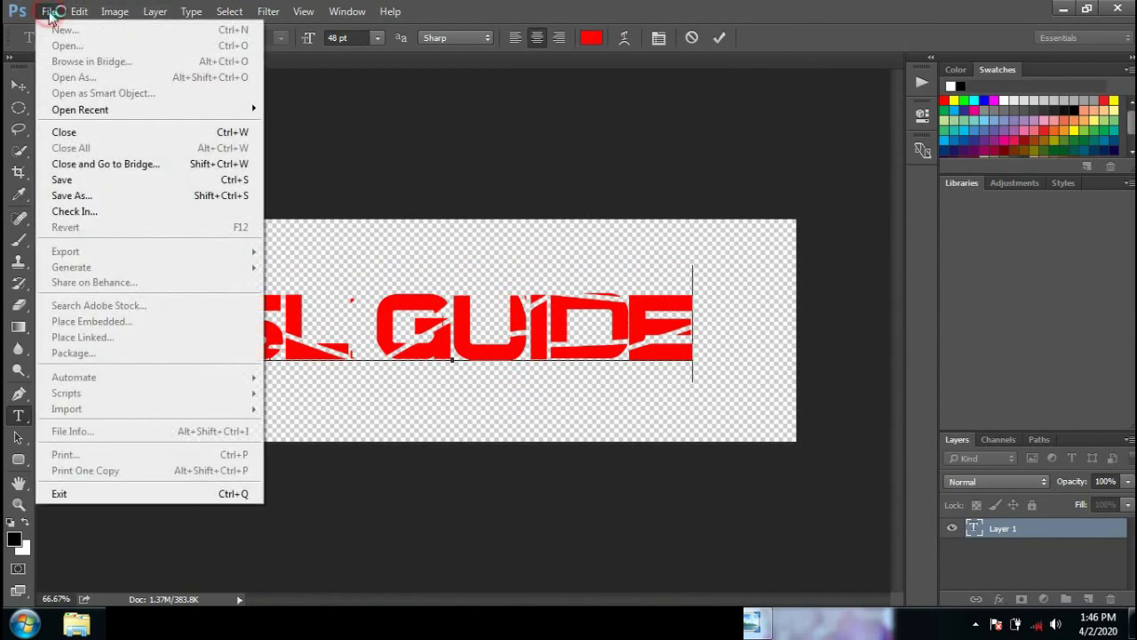
- Save the text as SL GUIDE.psd in the Test folder, then bring up the Open dialog
click(75, 196)
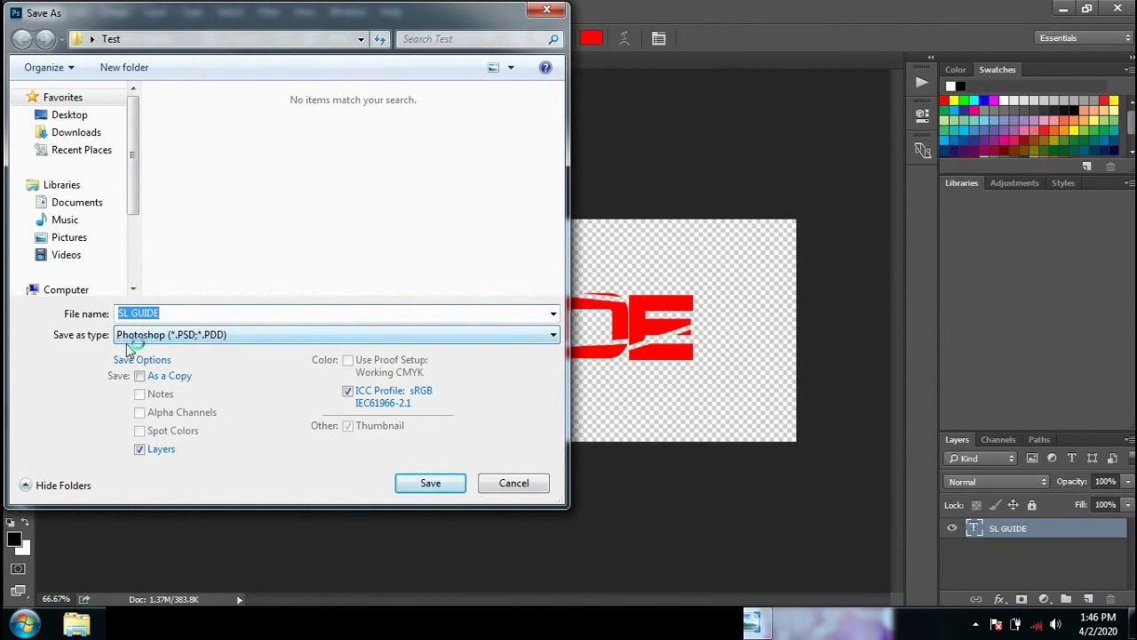
click(417, 482)
click(763, 185)
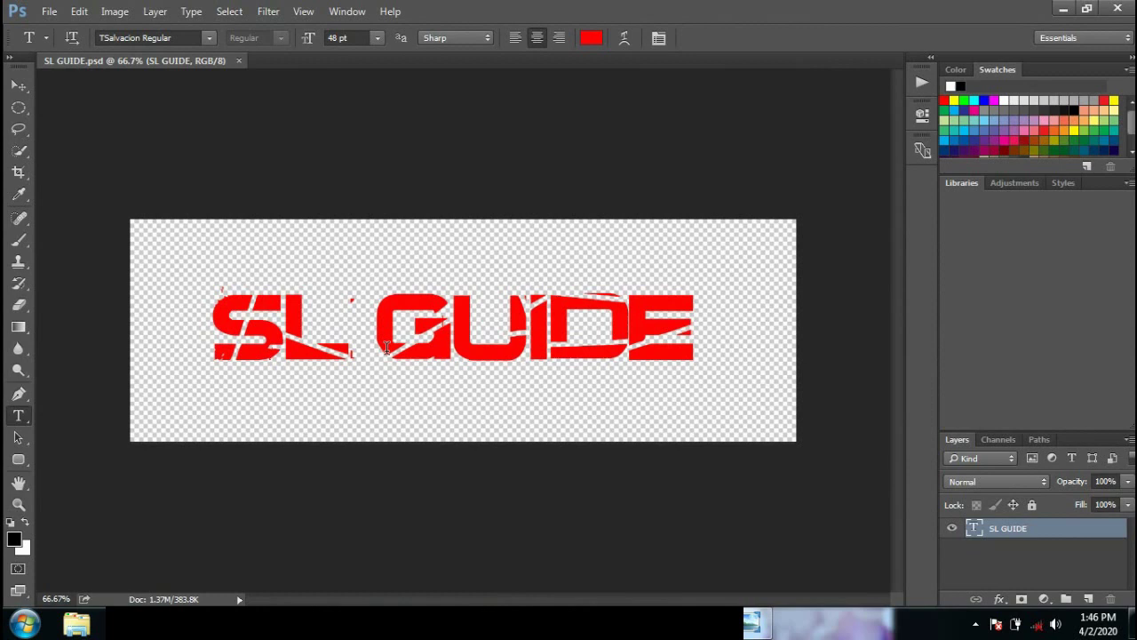
click(46, 12)
click(56, 46)
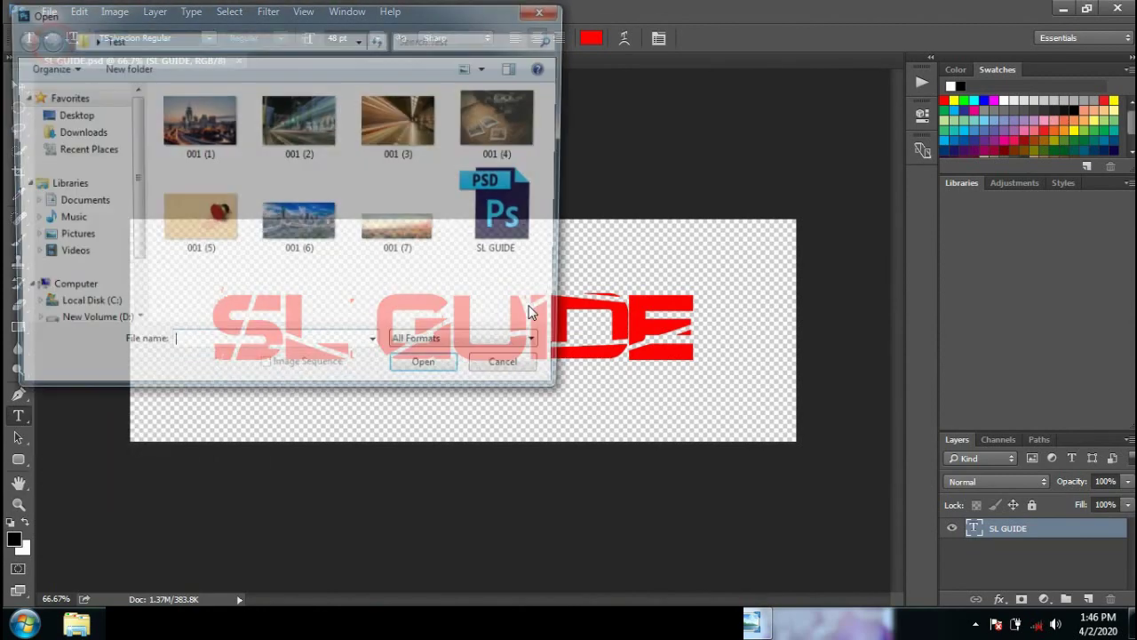
- Open photo 001 (1), unlock its Background into Layer 0, and show the Actions panel
double_click(207, 115)
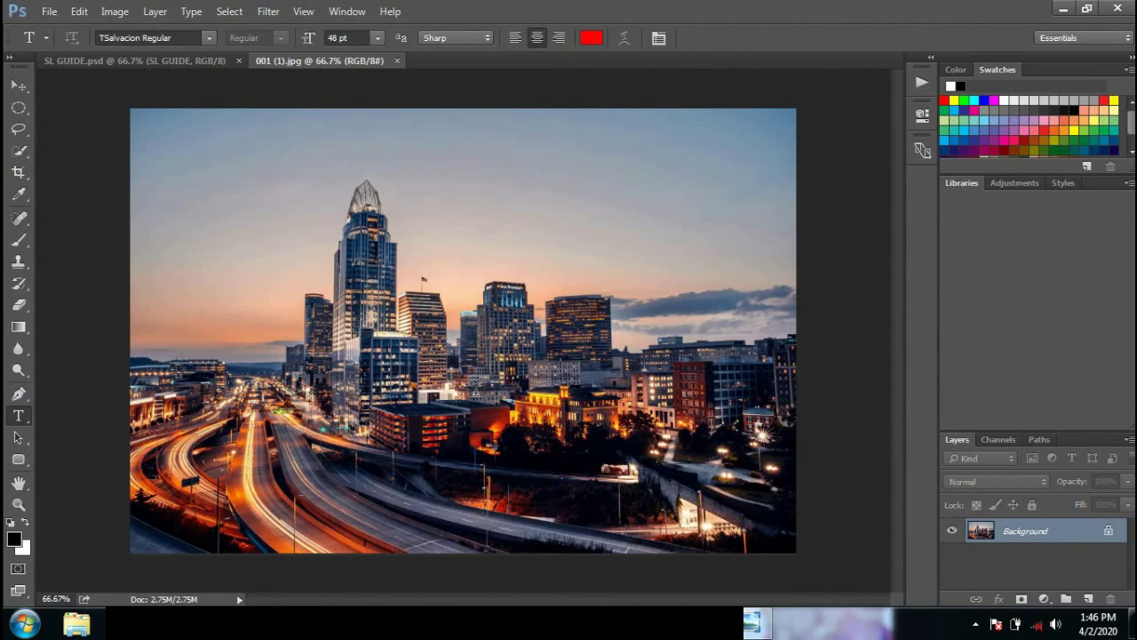
click(1109, 533)
double_click(1000, 533)
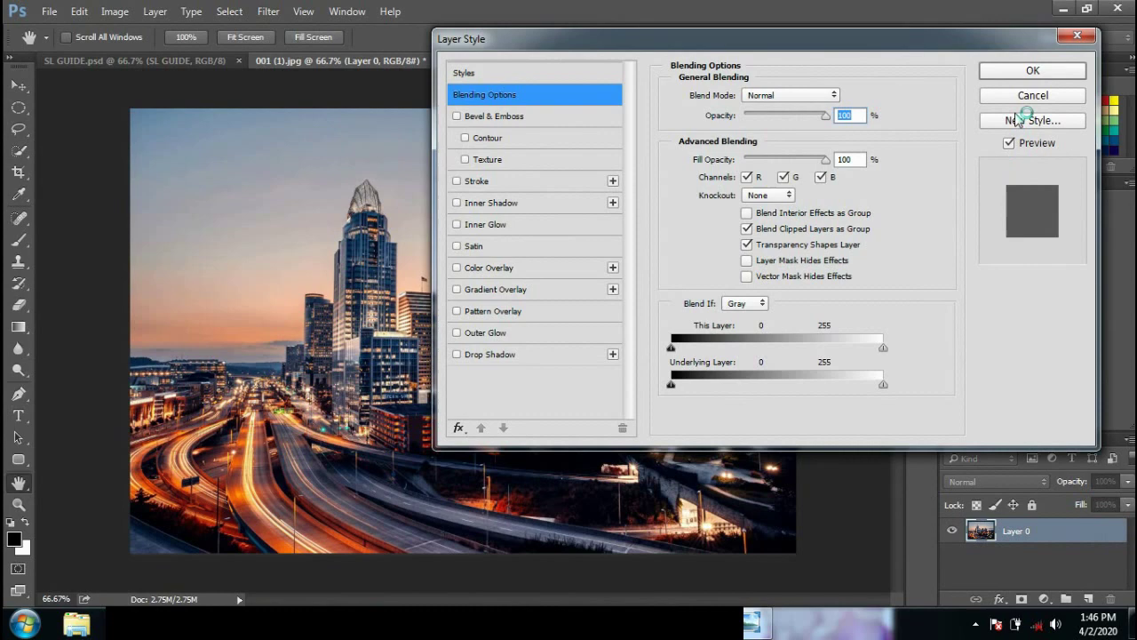
click(1031, 73)
key(t)
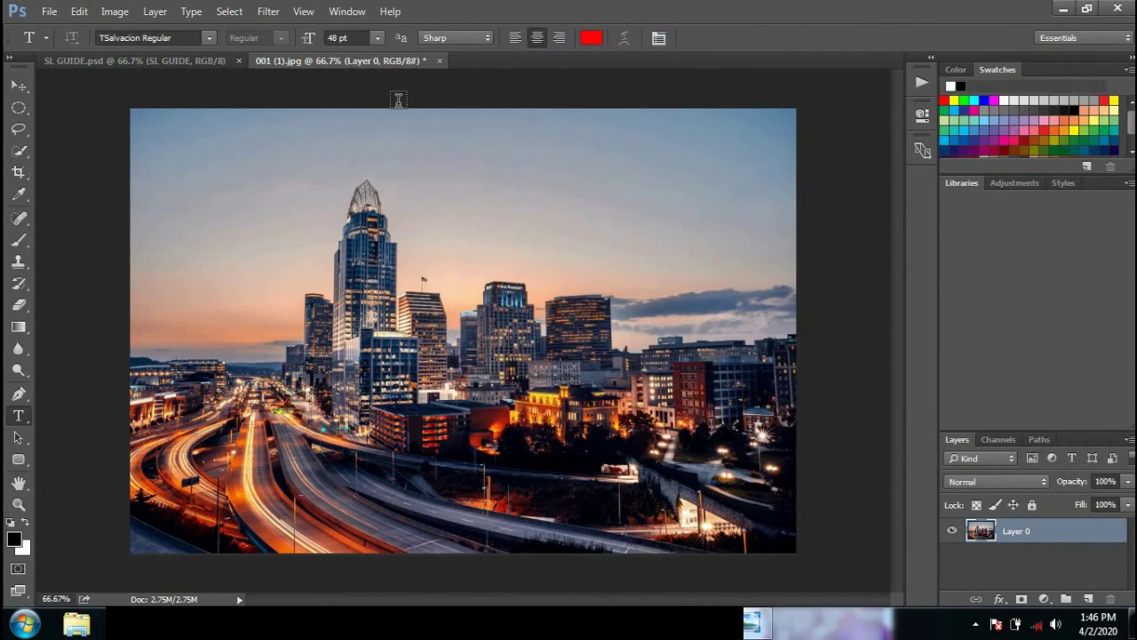
click(922, 83)
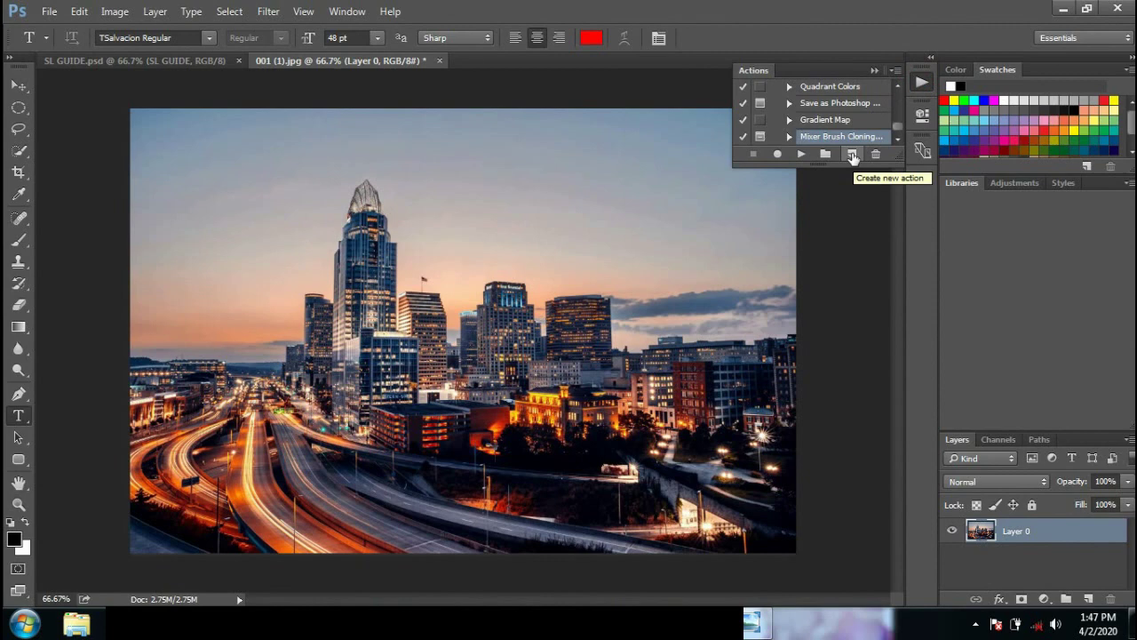
- Add an action called SL GUIDE to Default Actions and start recording
click(852, 157)
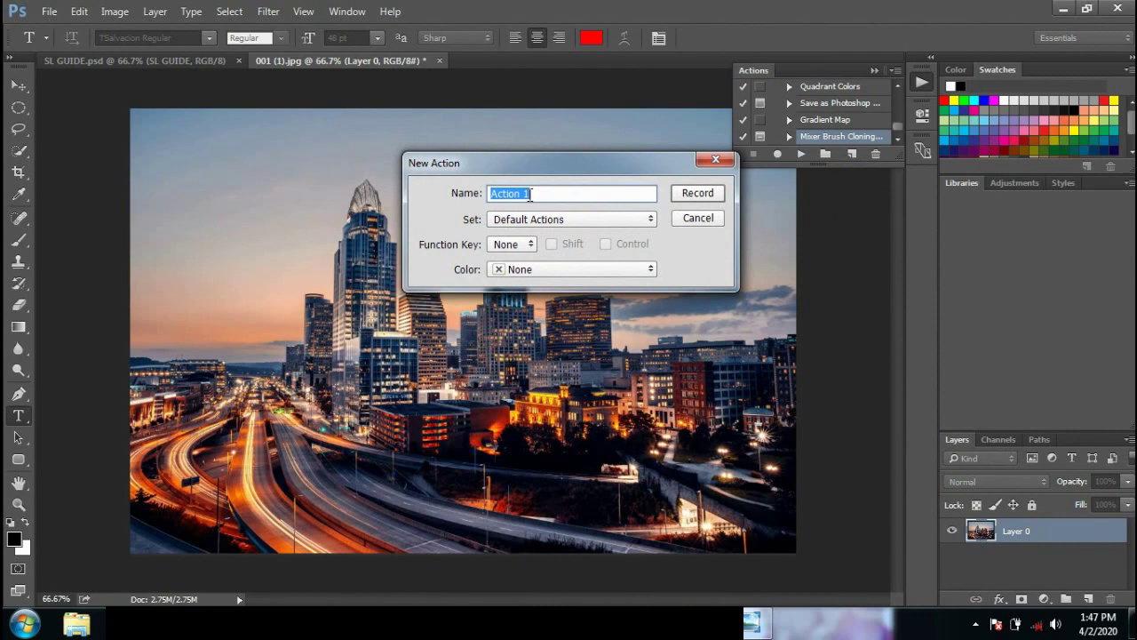
text(SLIDE)
text(IDE)
click(697, 193)
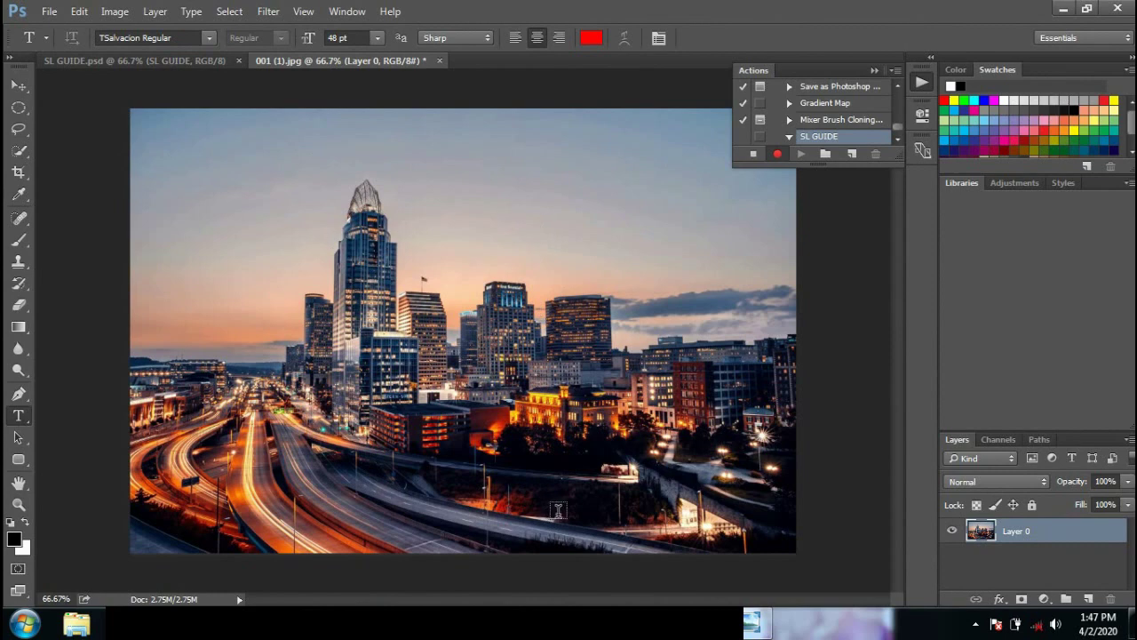
click(49, 10)
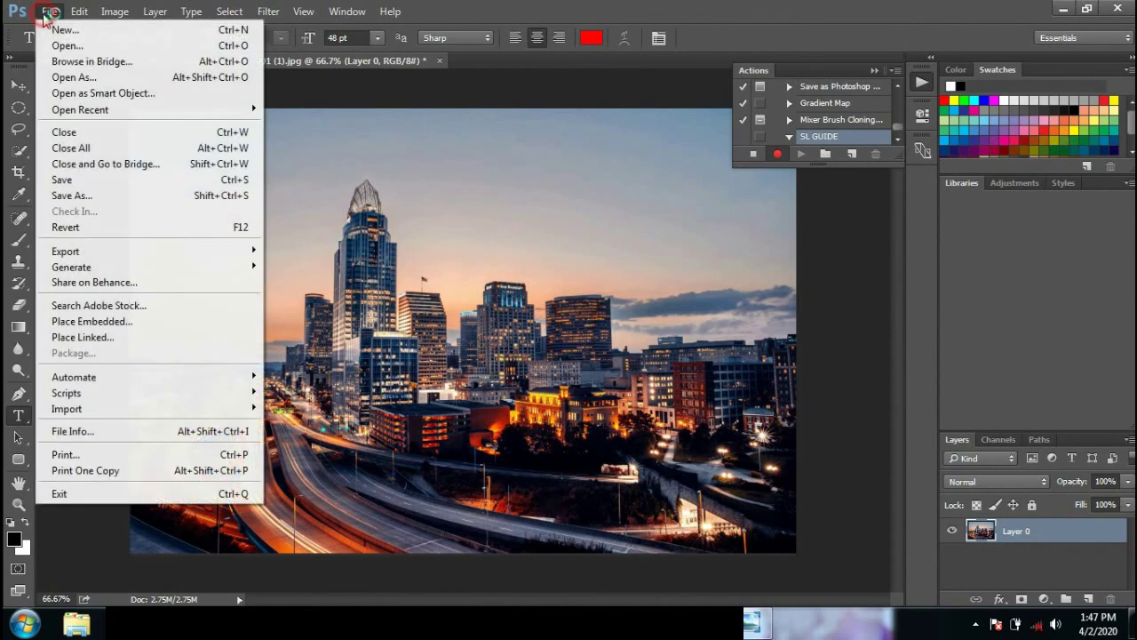
- Place SL GUIDE.psd on the photo, enlarge it, raise it into the sky, and commit
click(133, 322)
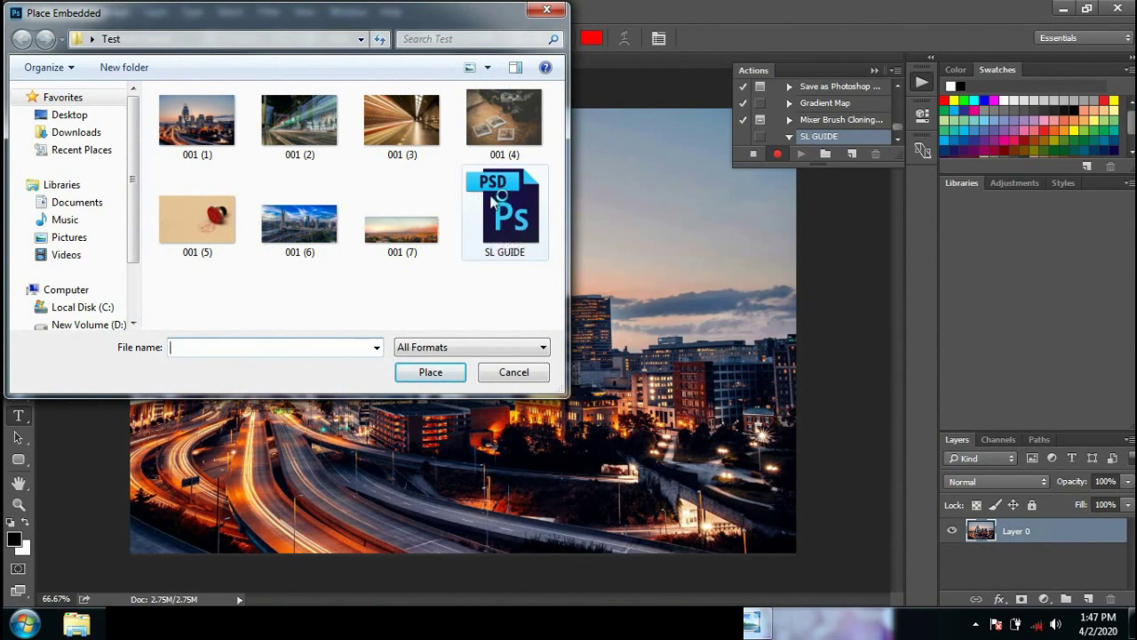
double_click(493, 202)
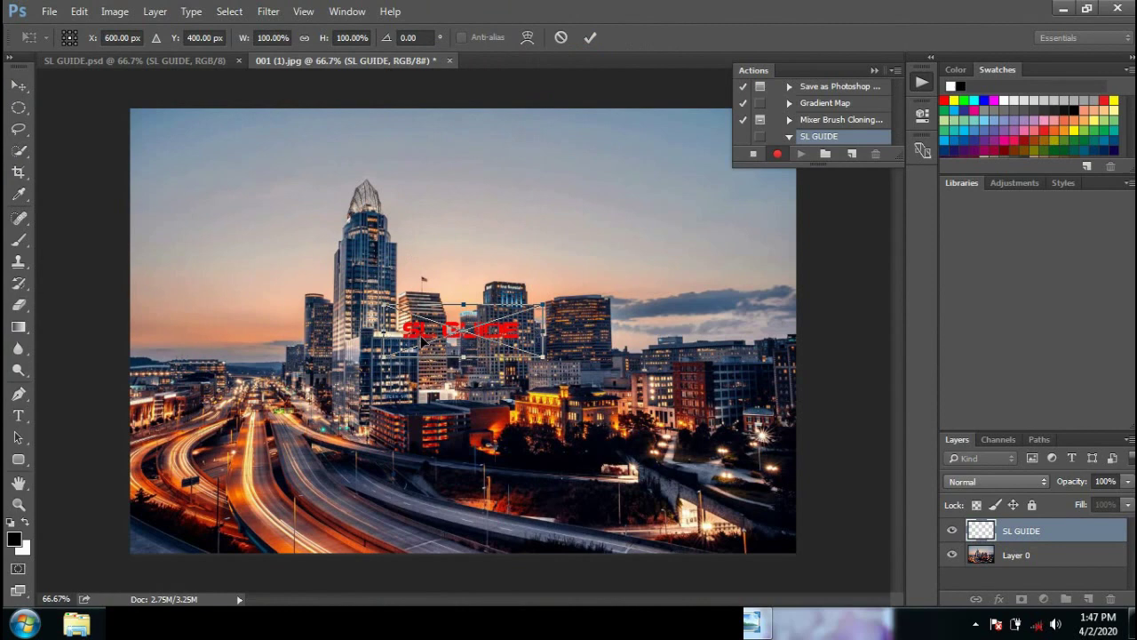
drag(383, 358, 267, 427)
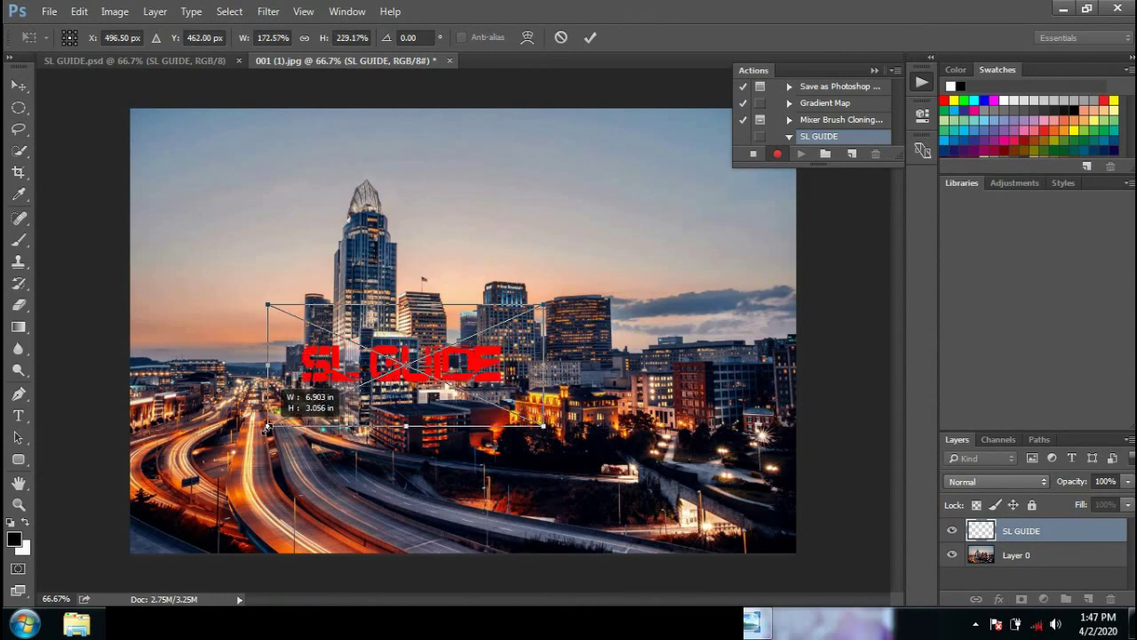
drag(544, 425, 679, 447)
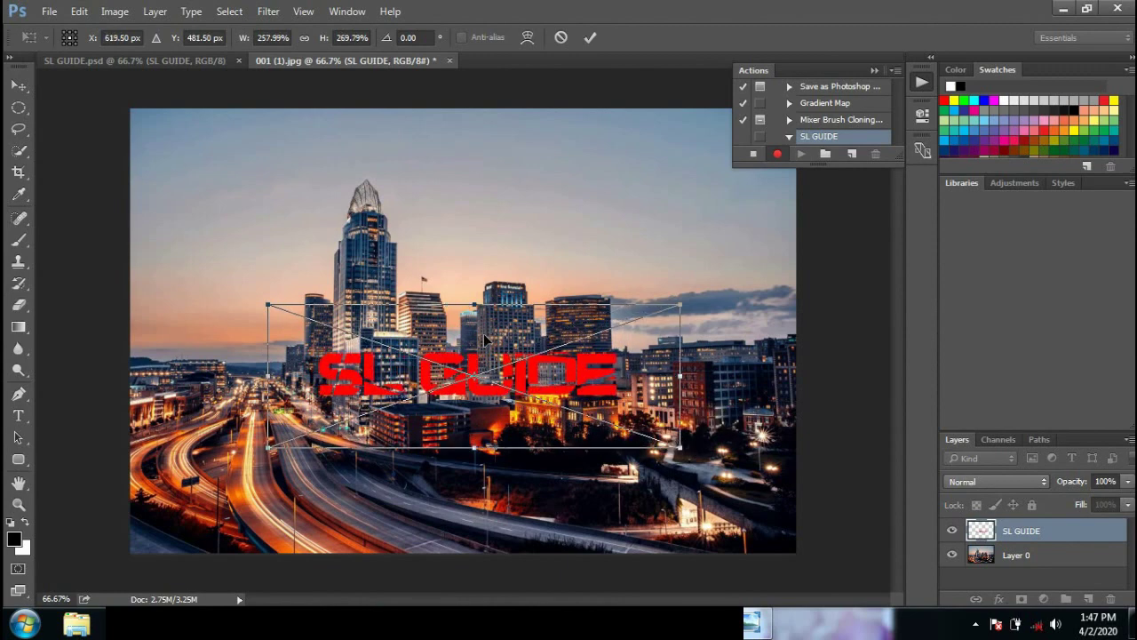
drag(486, 339, 491, 221)
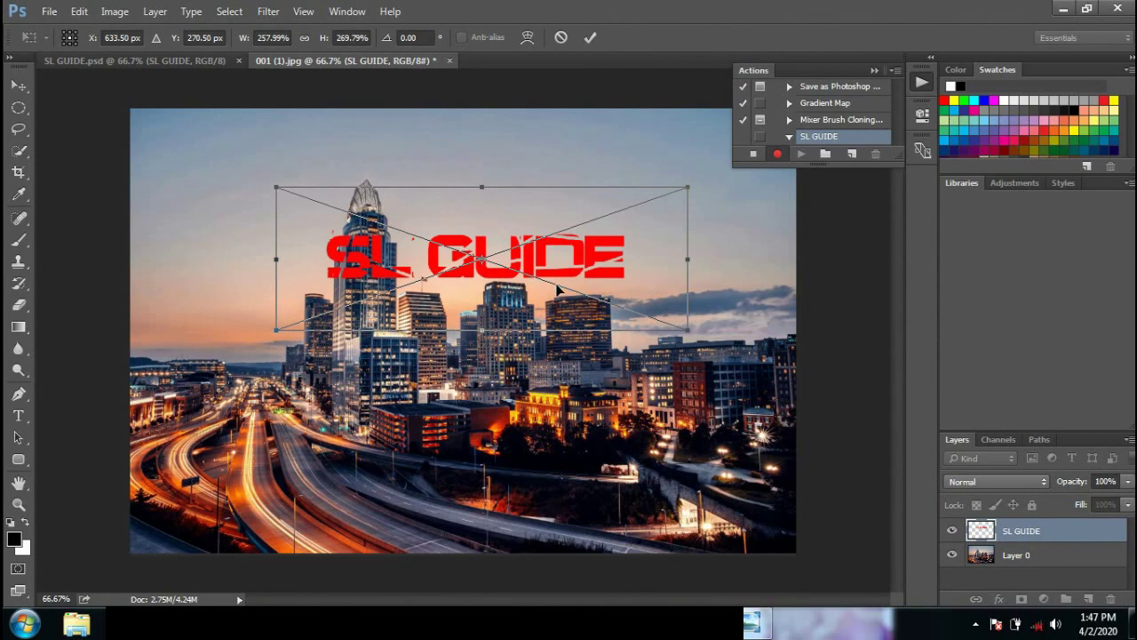
key(Return)
key(t)
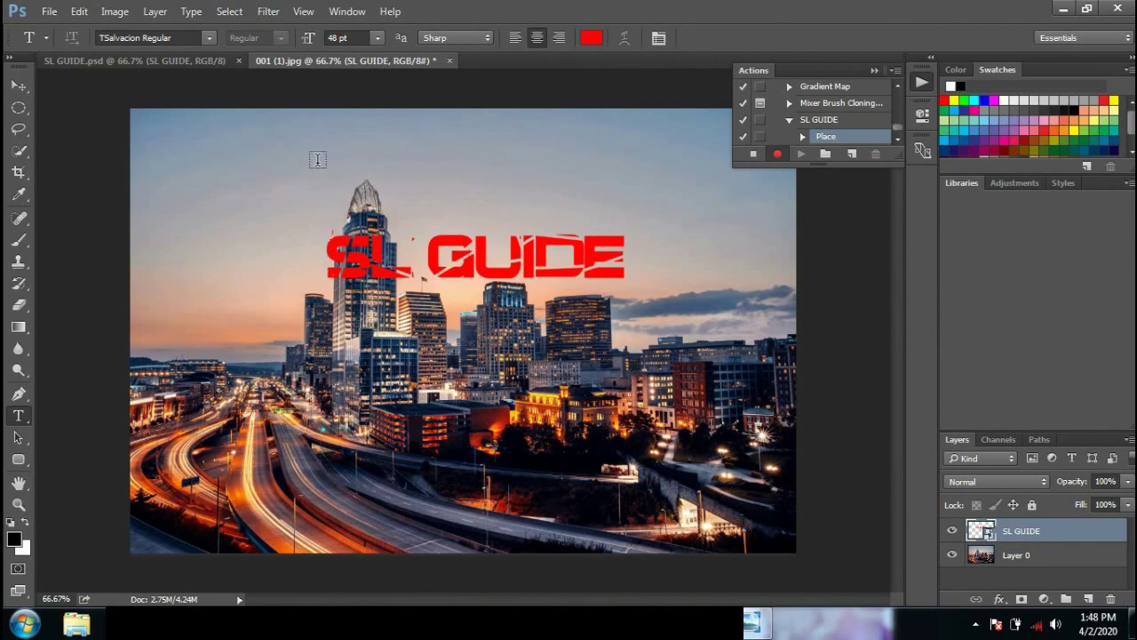
- Select all and centre the watermark horizontally using the Move tool's align buttons
click(231, 12)
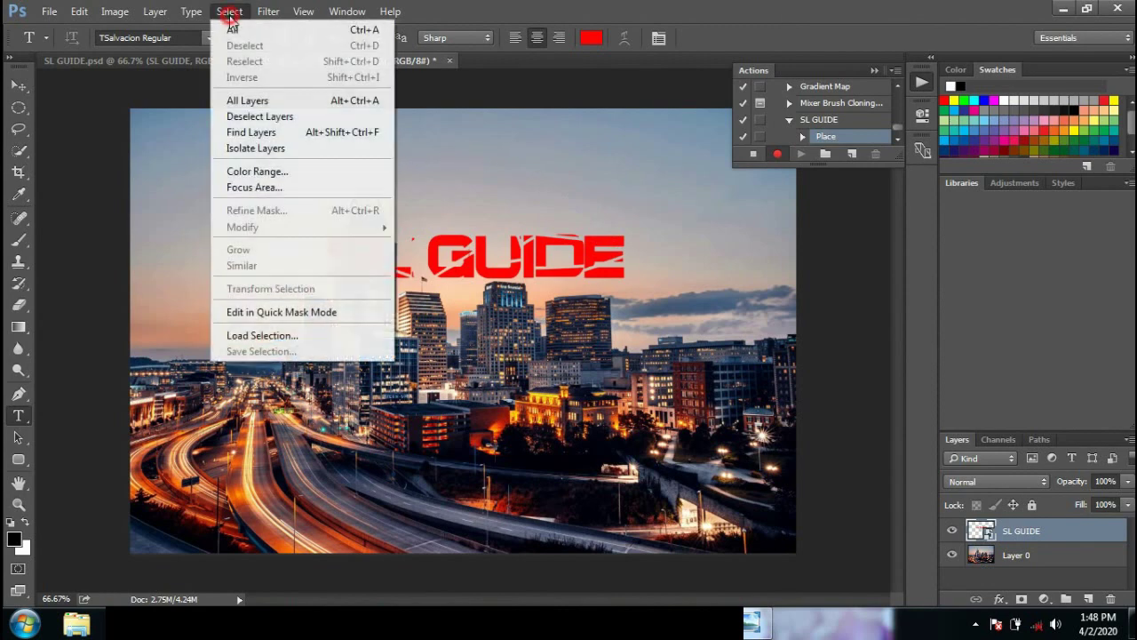
click(238, 33)
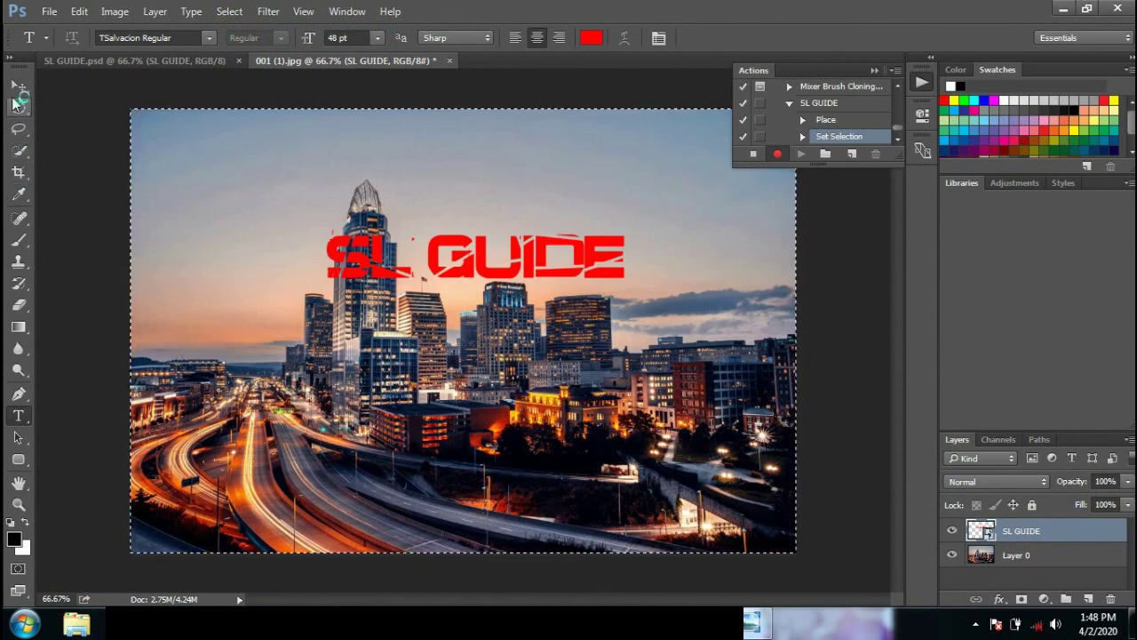
click(20, 87)
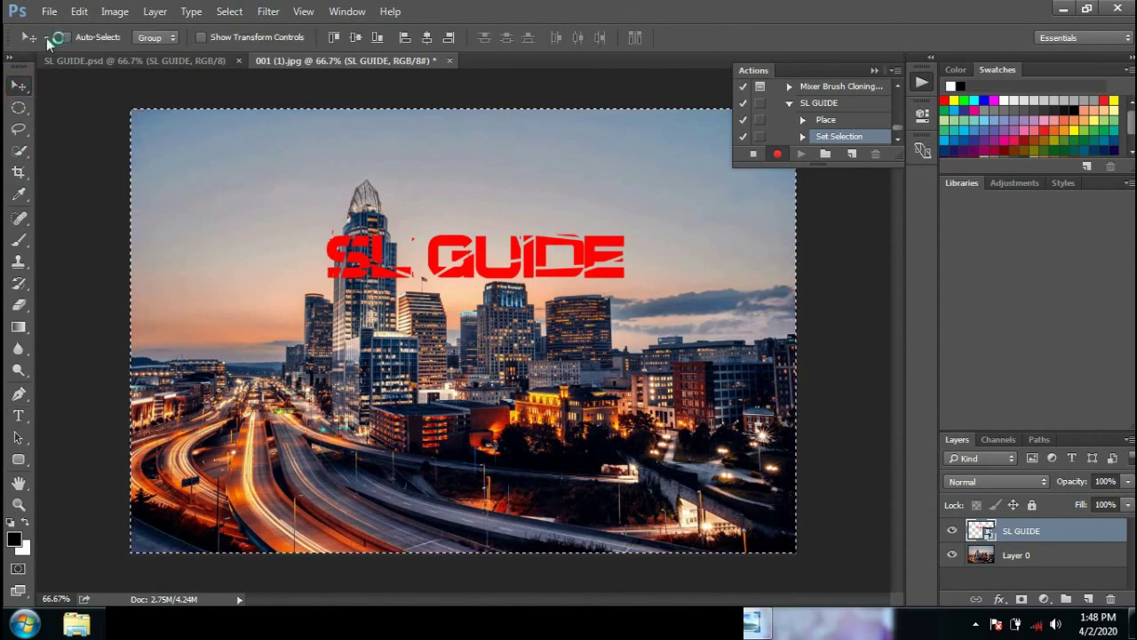
click(402, 41)
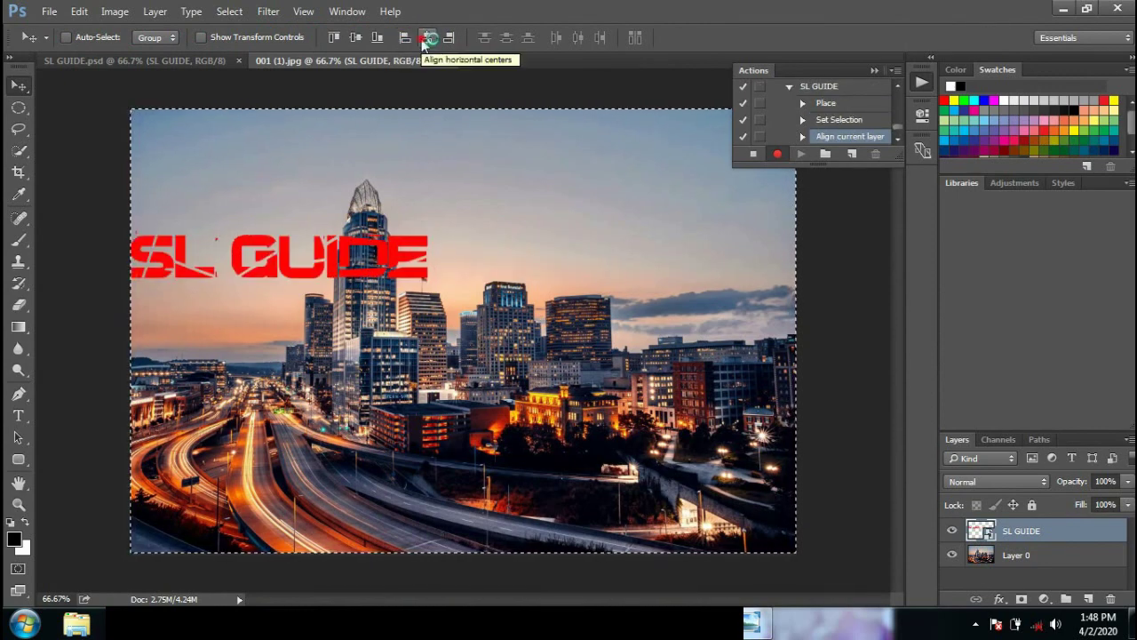
click(426, 38)
click(446, 39)
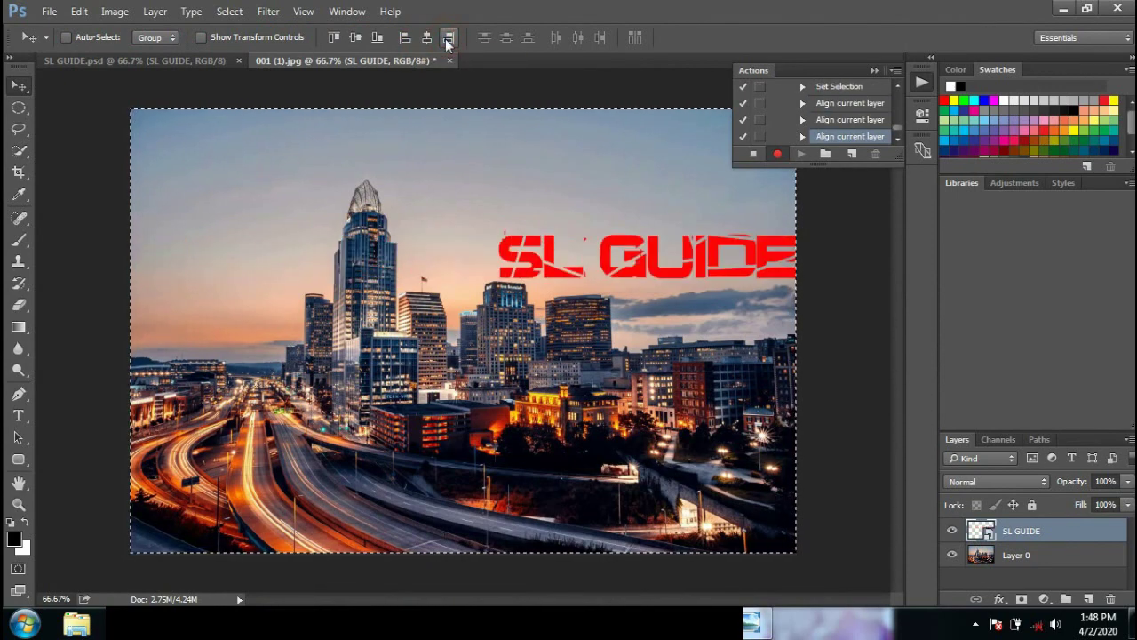
click(426, 38)
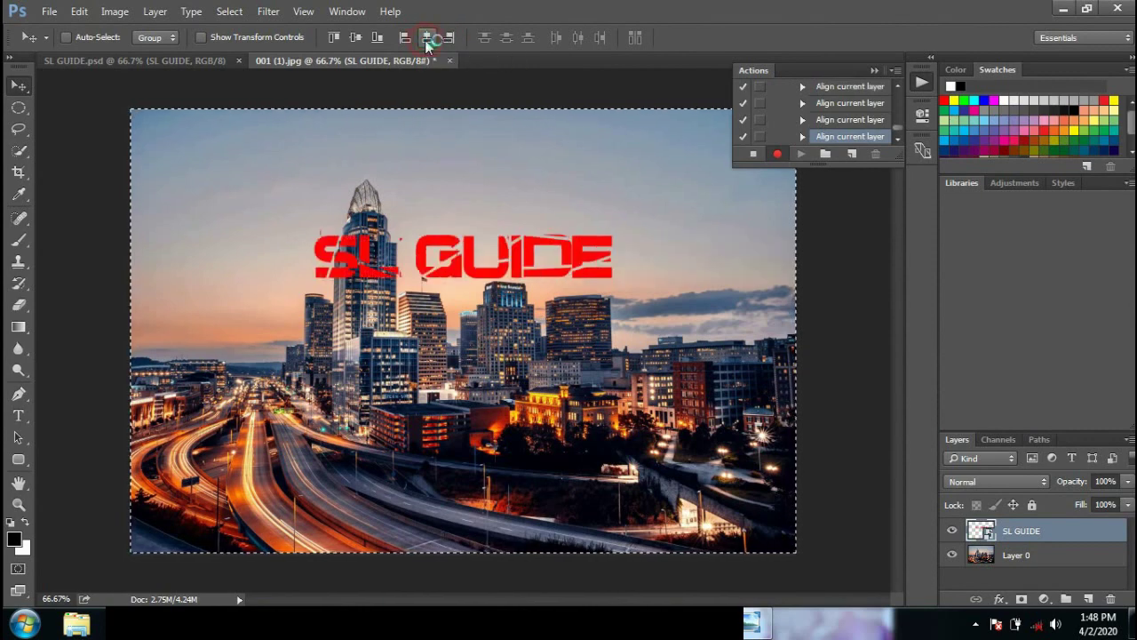
- Centre the watermark vertically on the canvas and stop recording the SL GUIDE action
click(377, 39)
click(425, 38)
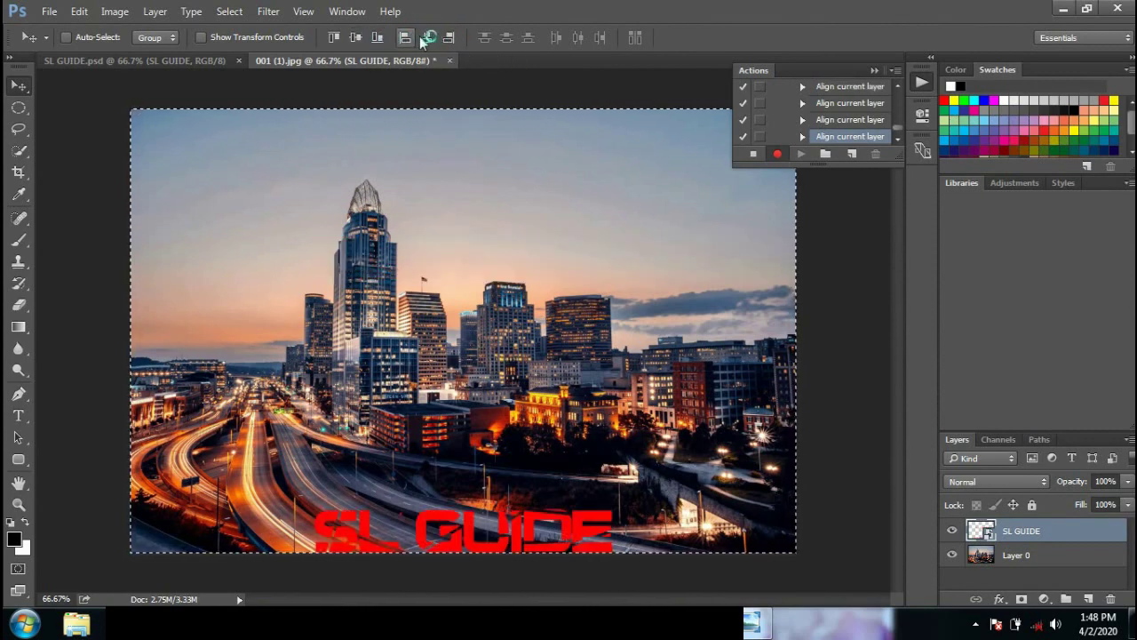
click(359, 37)
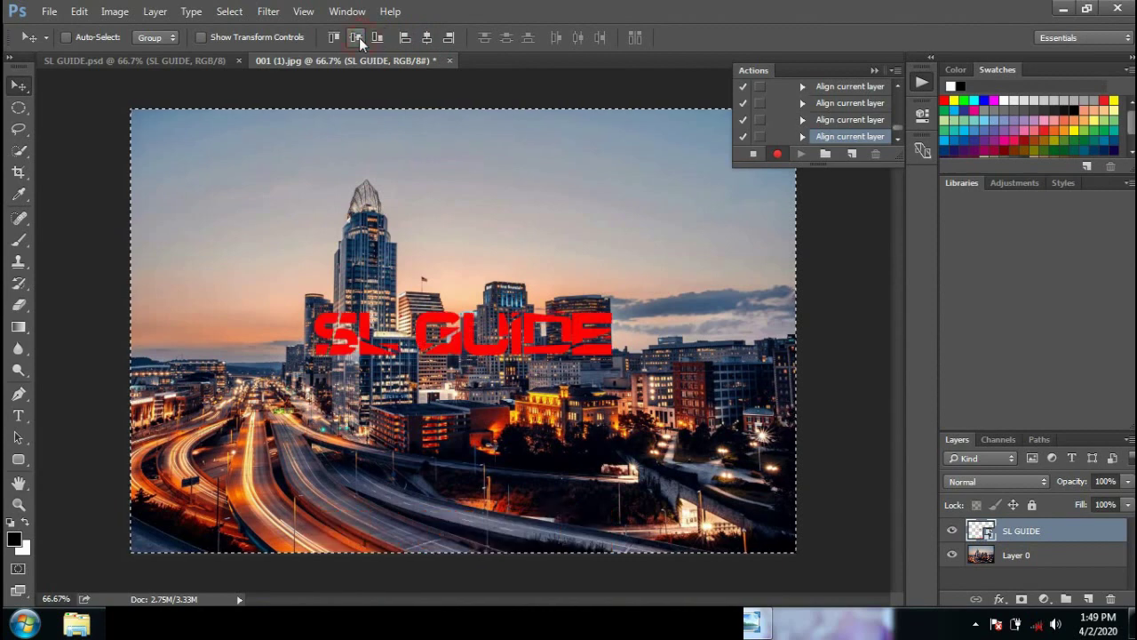
click(754, 155)
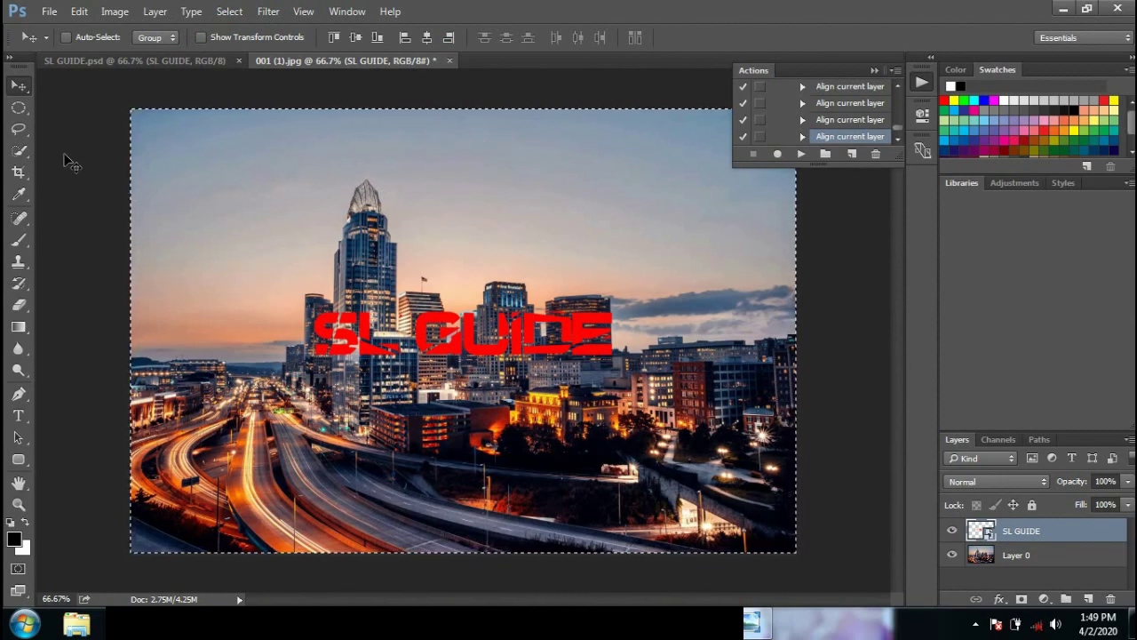
click(50, 12)
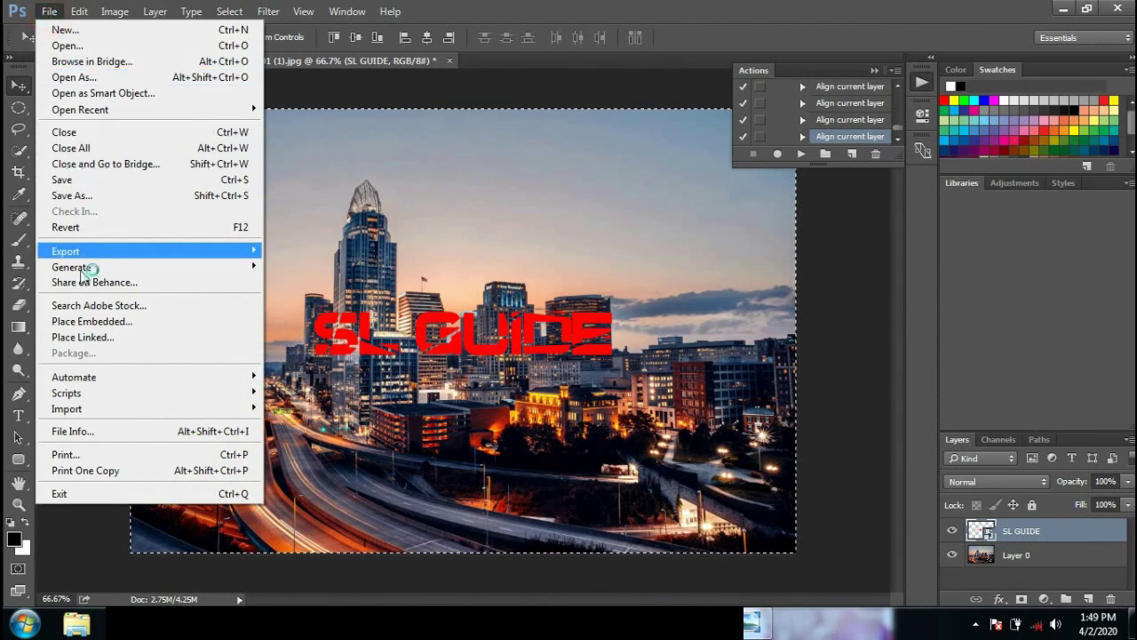
mouse_move(66, 392)
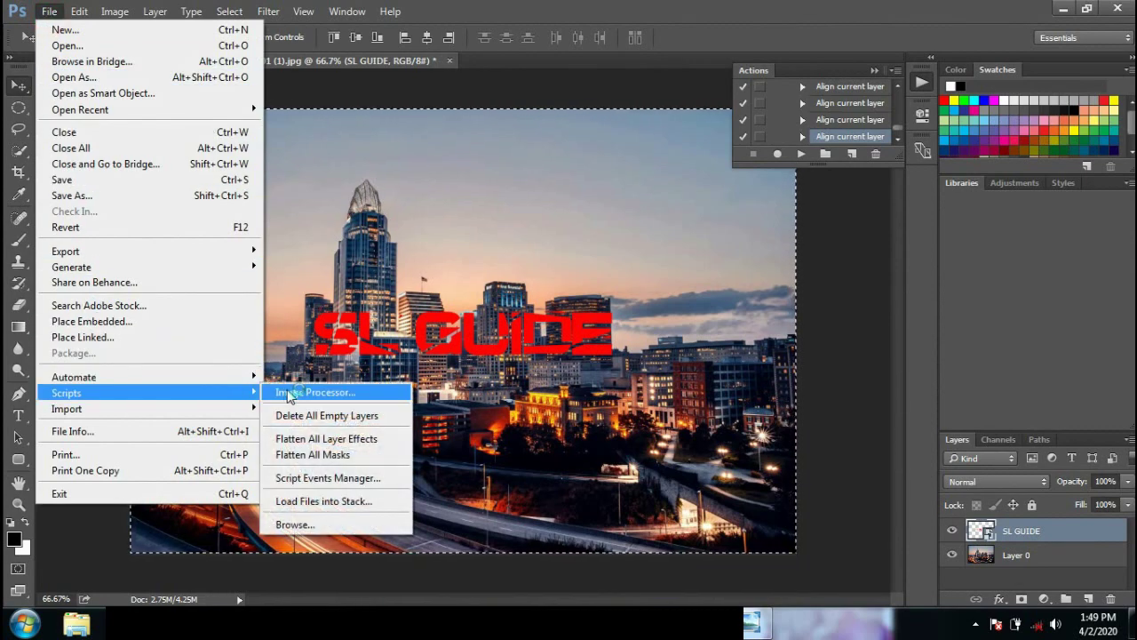
- In Image Processor, set the source folder to Test and the save destination to Desktop
click(286, 395)
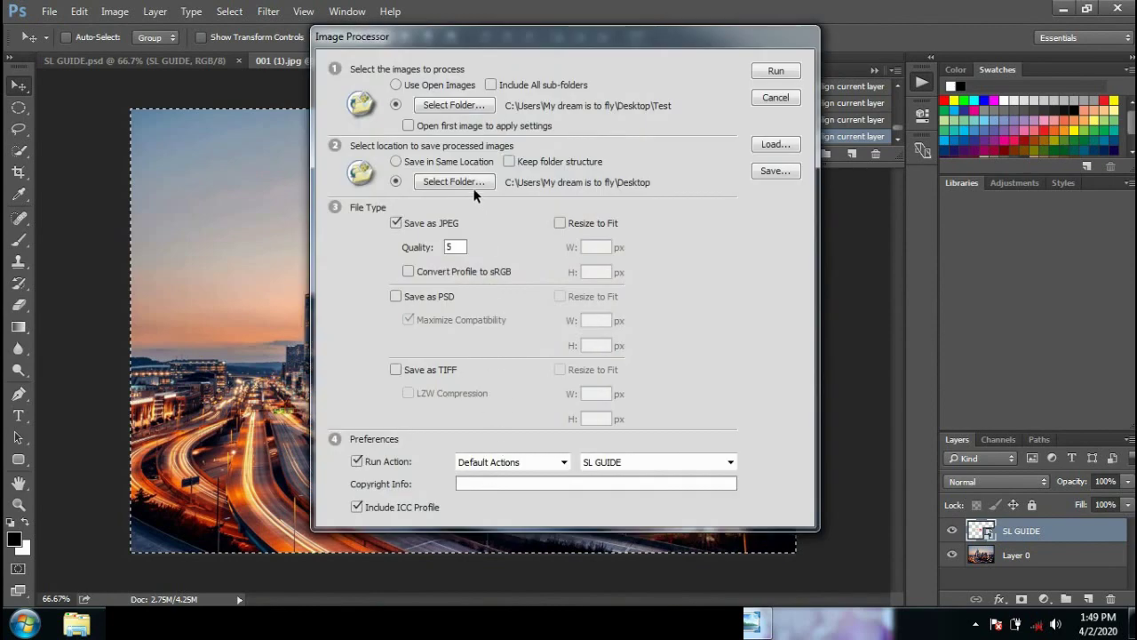
click(481, 103)
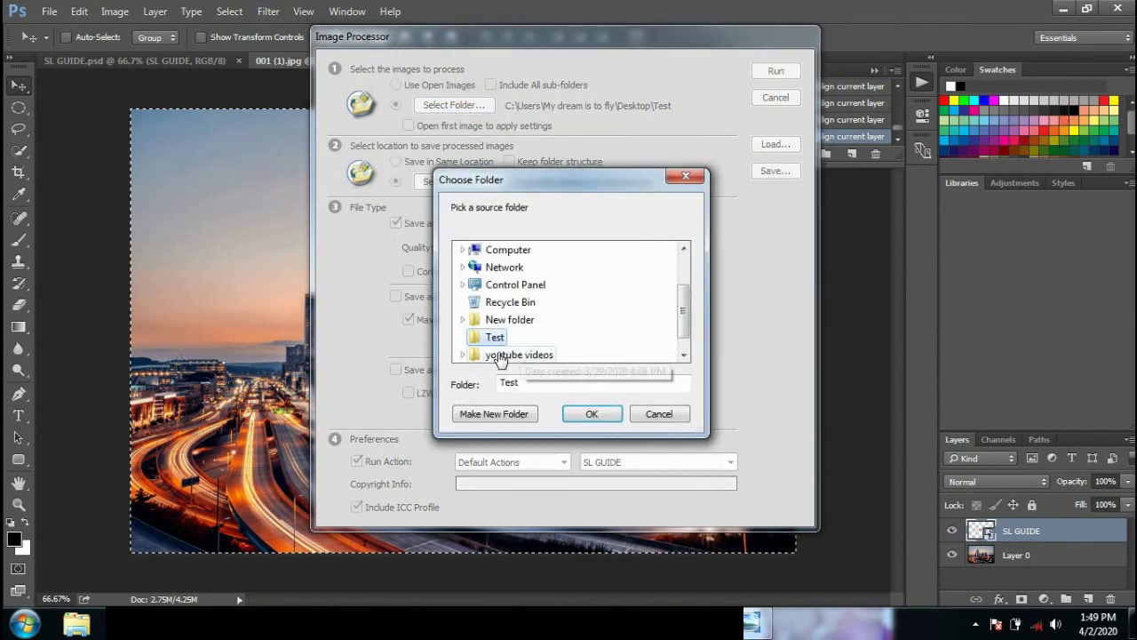
click(593, 415)
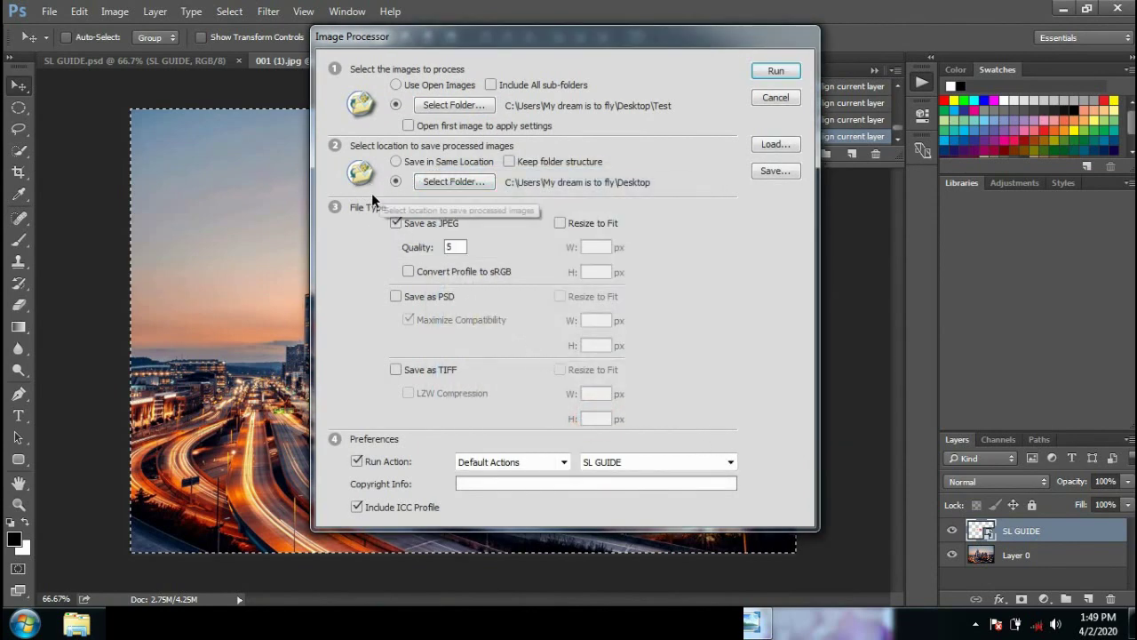
click(458, 184)
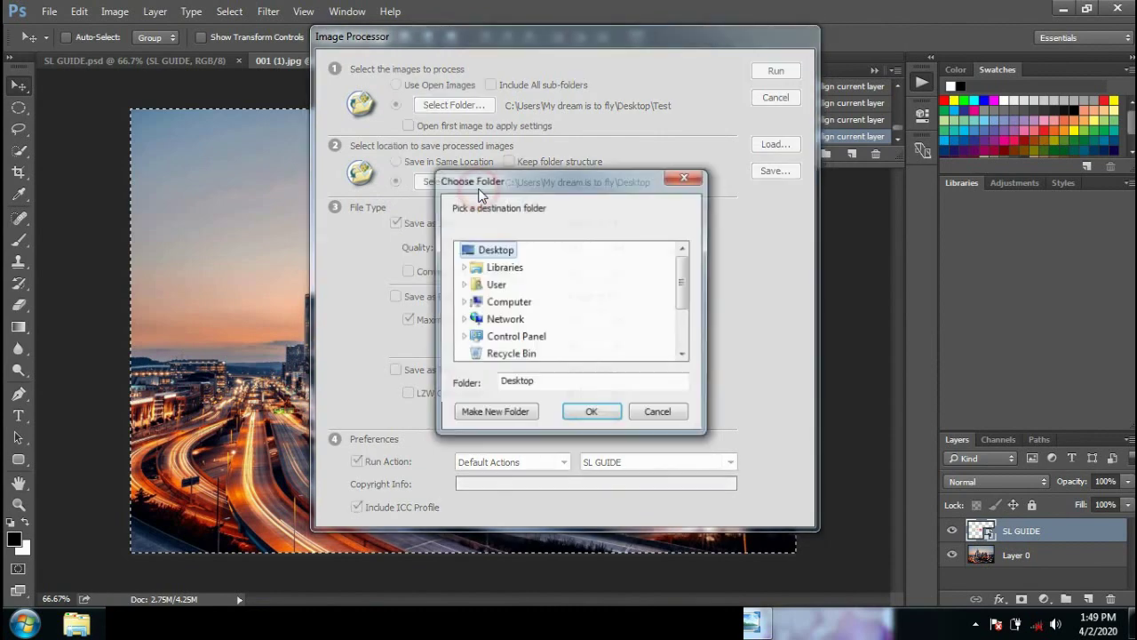
click(601, 415)
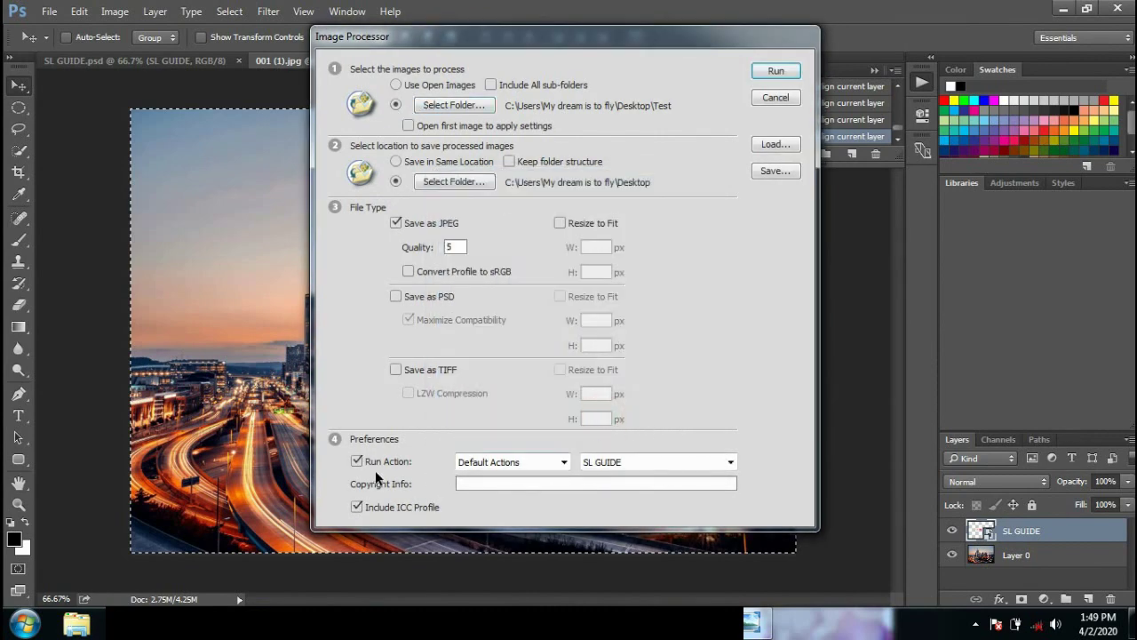
- Run the batch with the SL GUIDE action, then minimise Photoshop
click(727, 463)
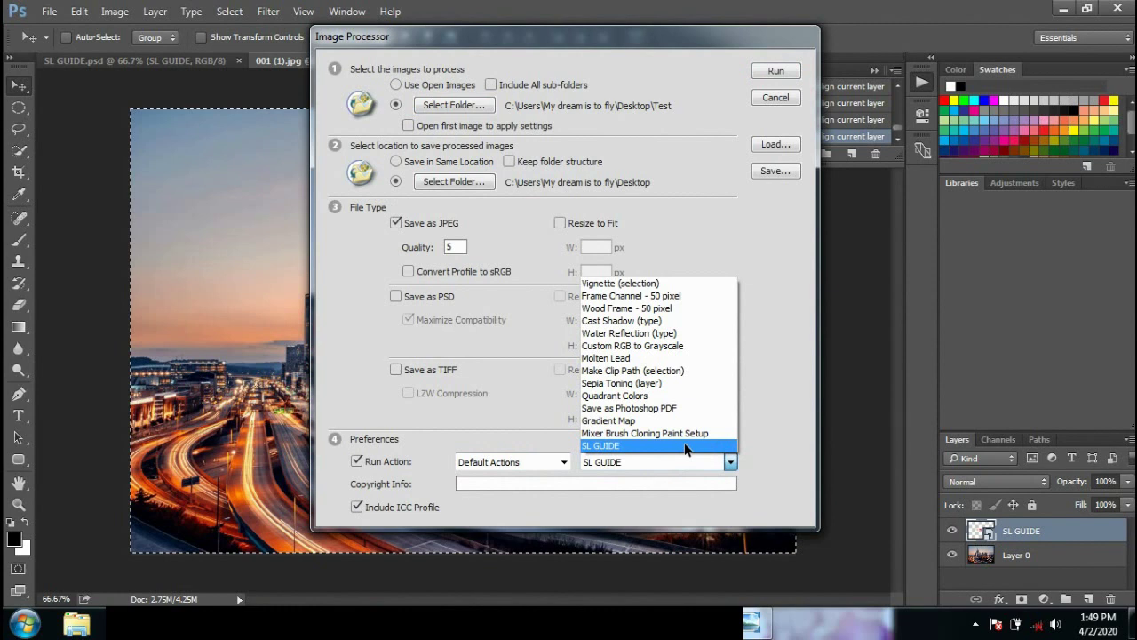
click(685, 446)
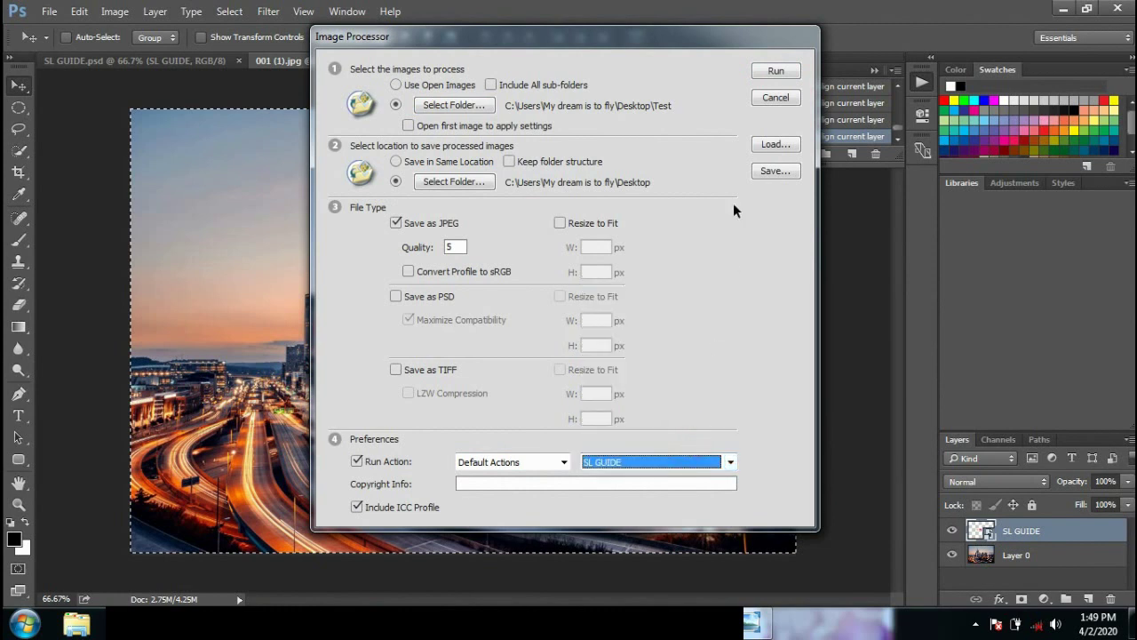
click(772, 73)
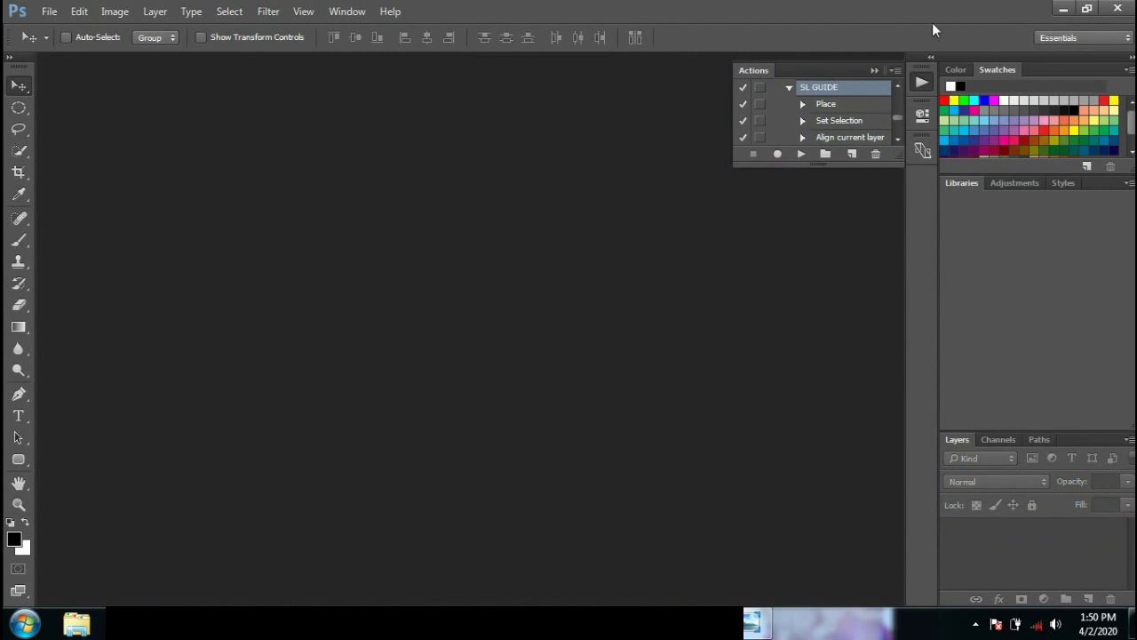
click(1064, 8)
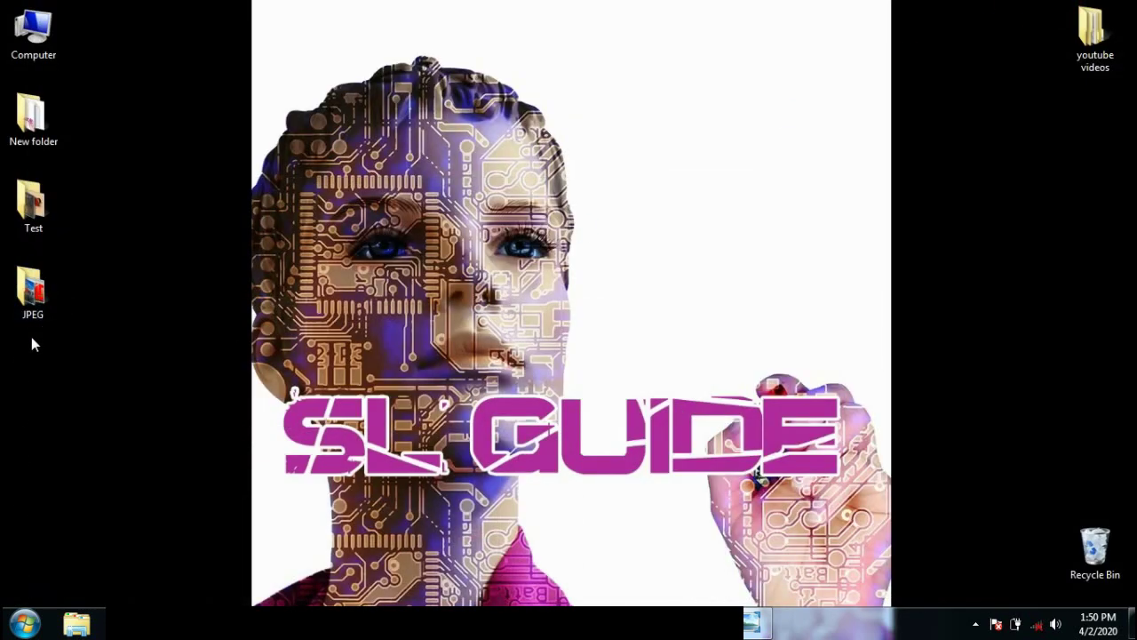
- View processed photos 001 (1) through 001 (6) from the JPEG folder, then close the viewer and folder
double_click(34, 288)
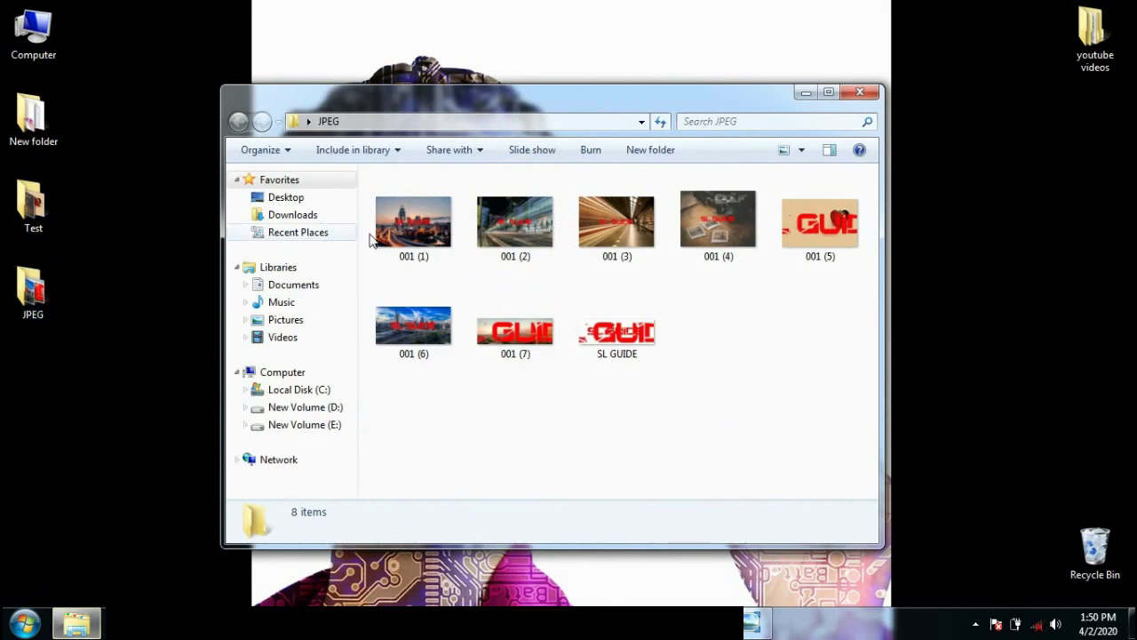
click(401, 226)
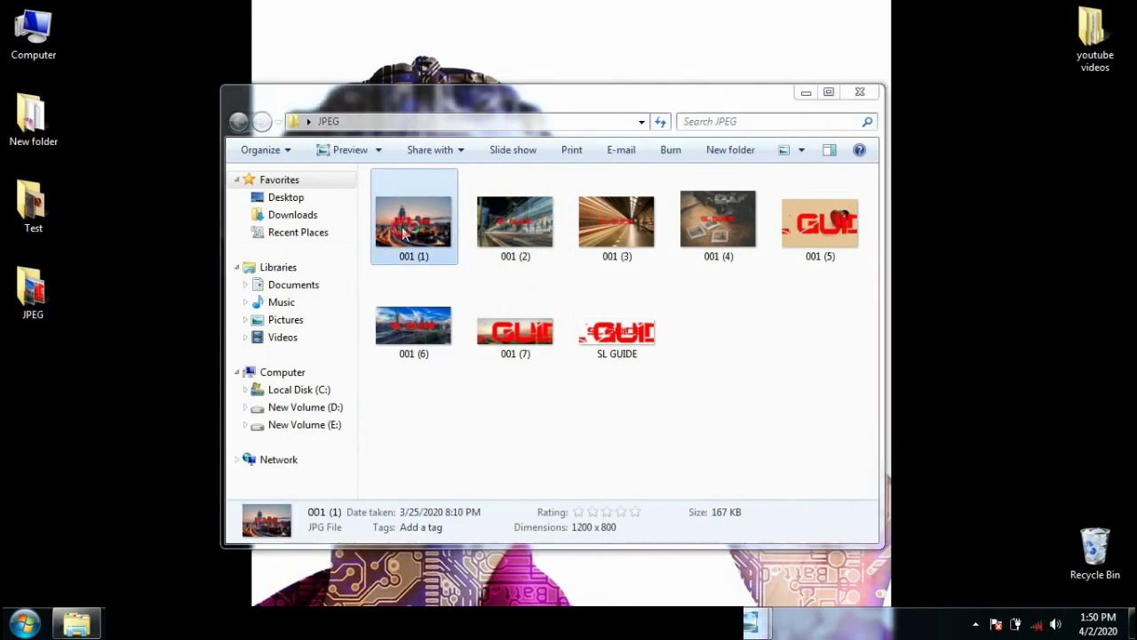
double_click(401, 227)
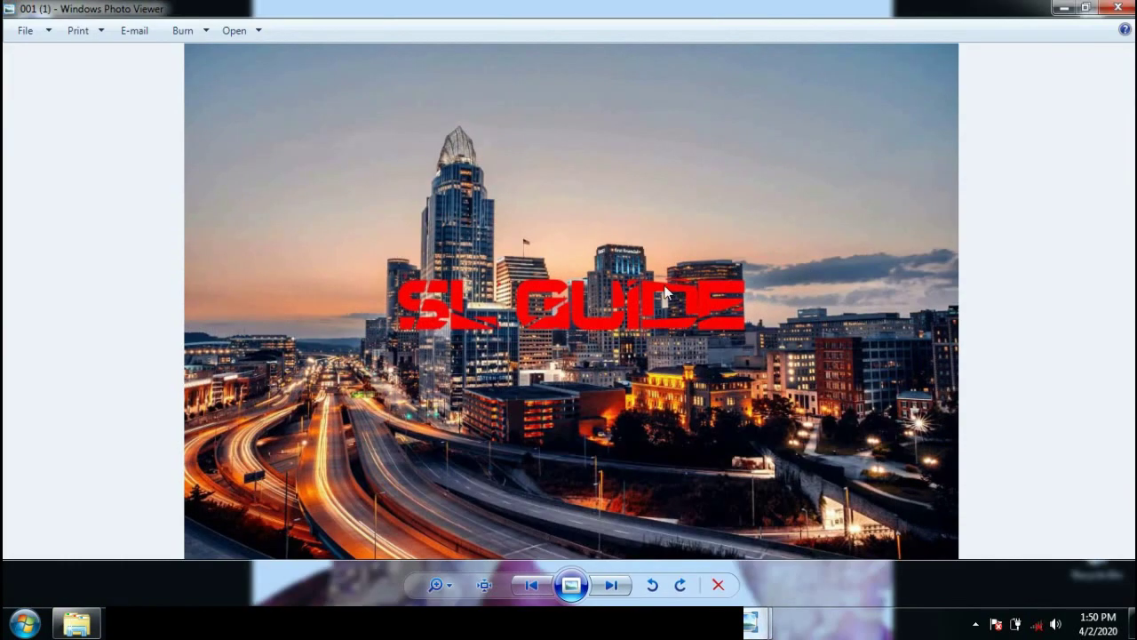
key(Right)
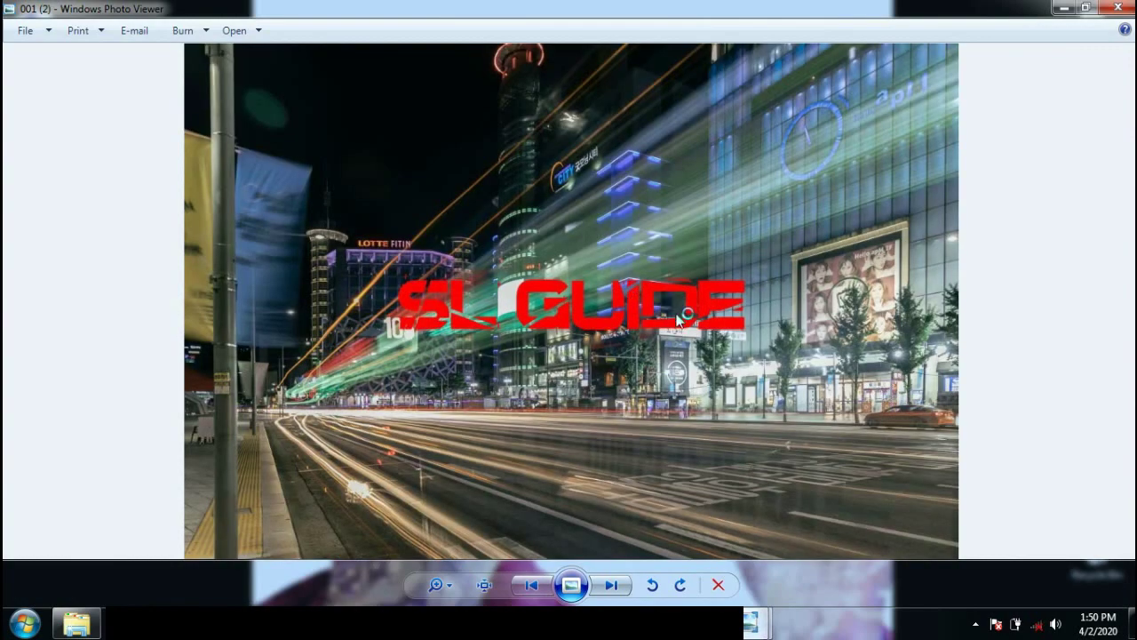
key(Right)
key(Right)
key(Right)
key(Right)
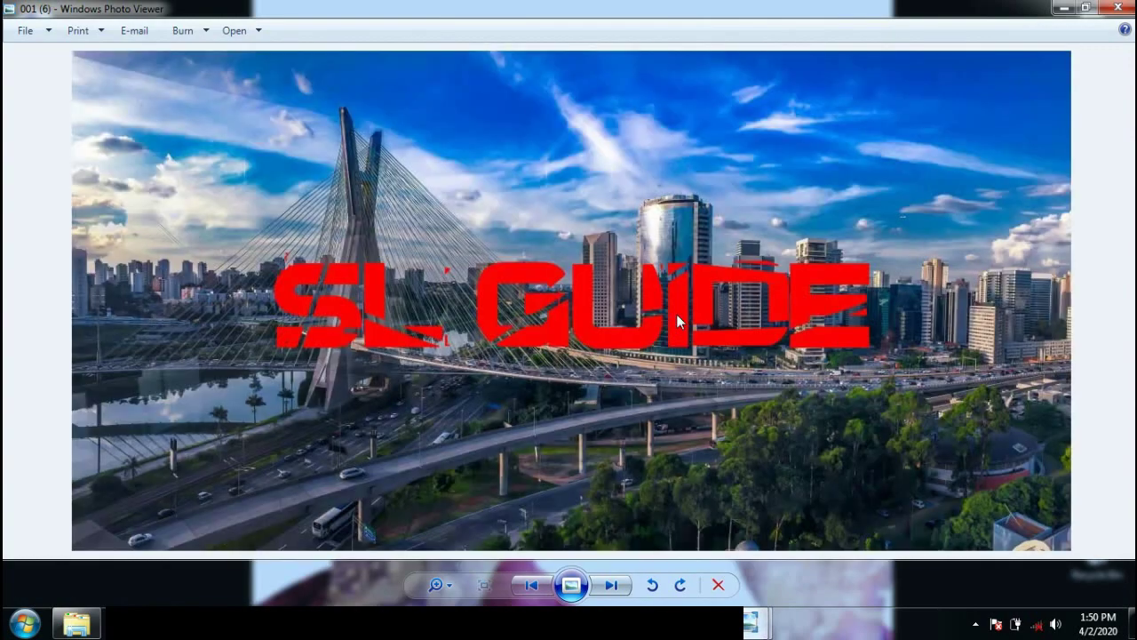
key(Right)
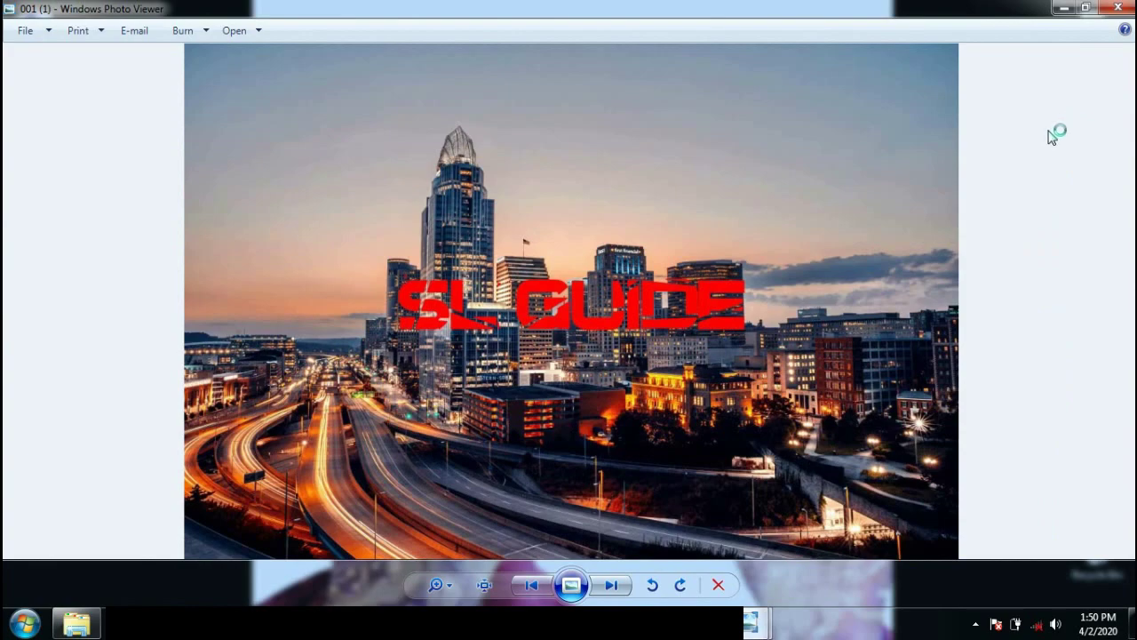
click(1113, 7)
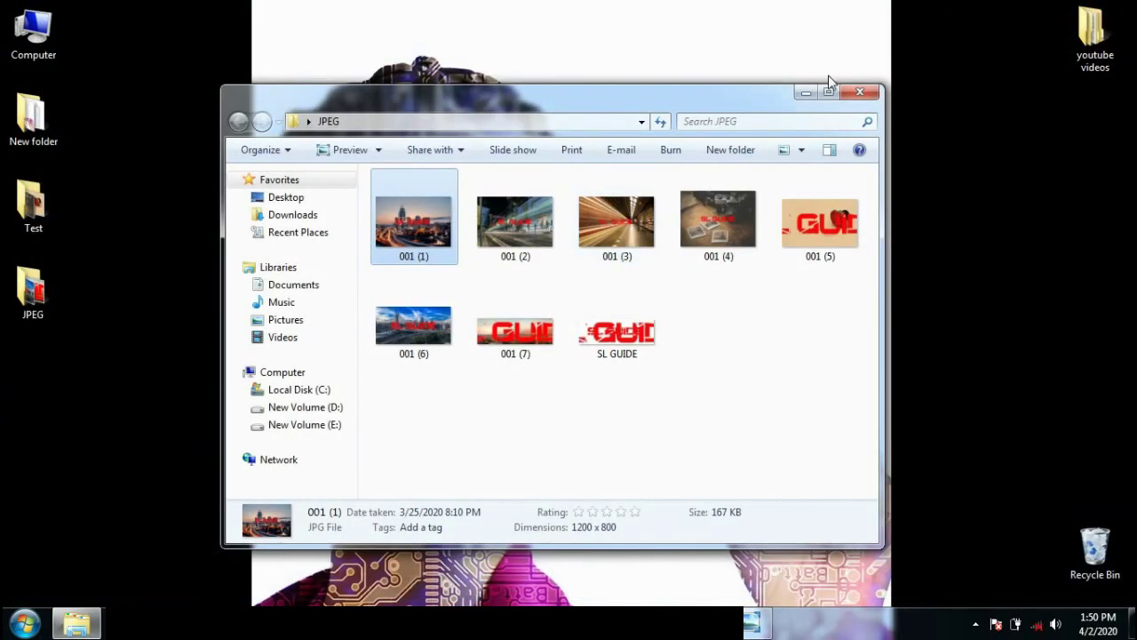
click(804, 92)
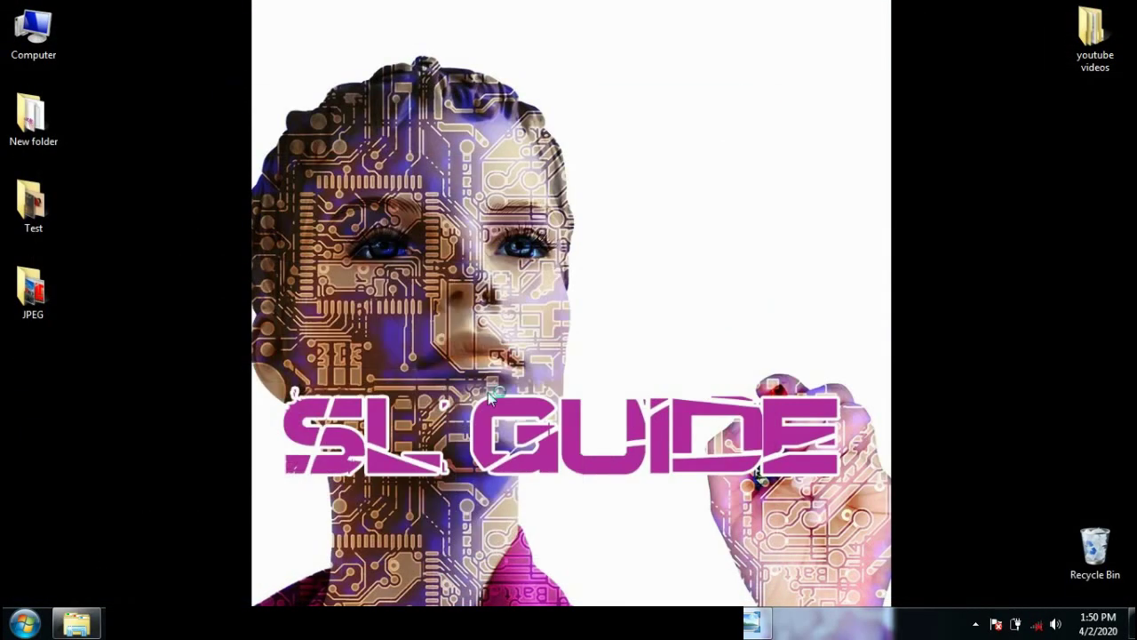